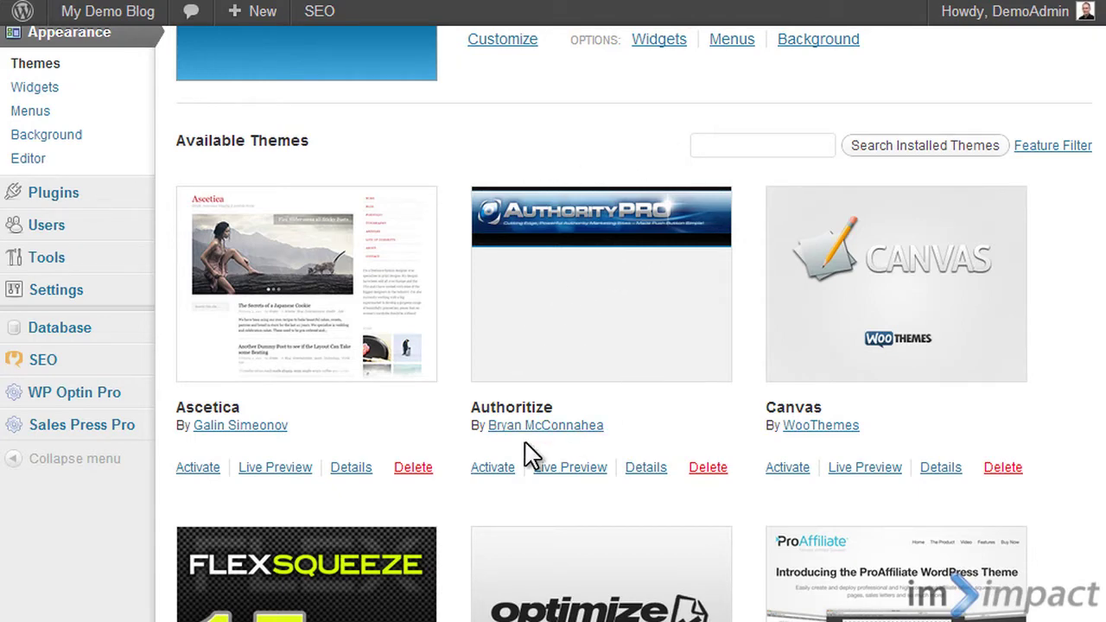
Activate the Authoritize theme and open the list of installed plugins
left_click(493, 469)
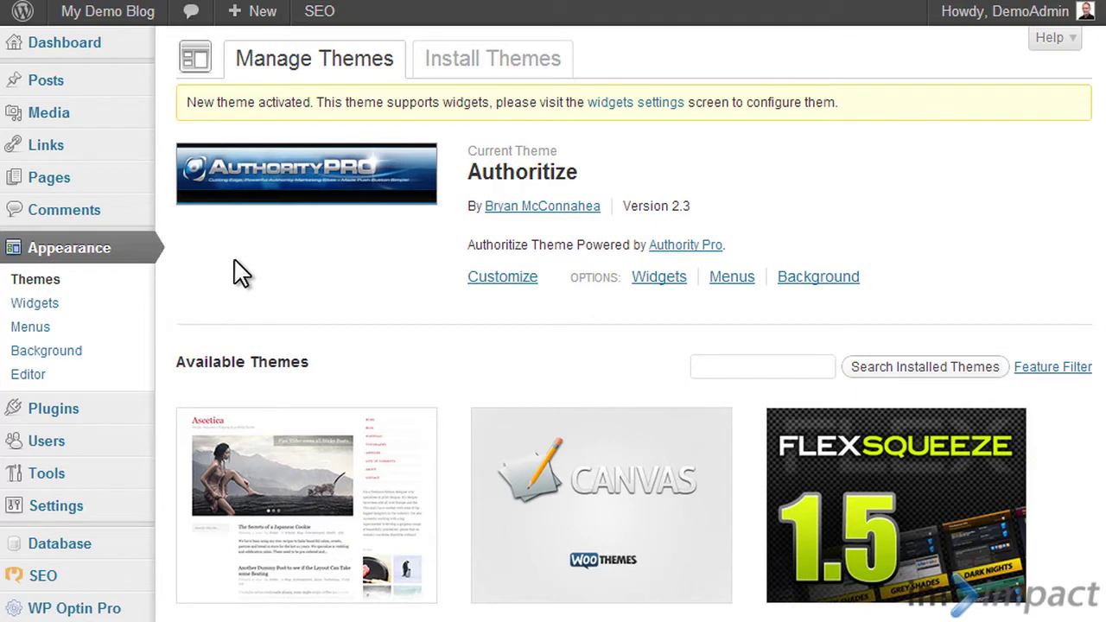
mouse_move(85, 413)
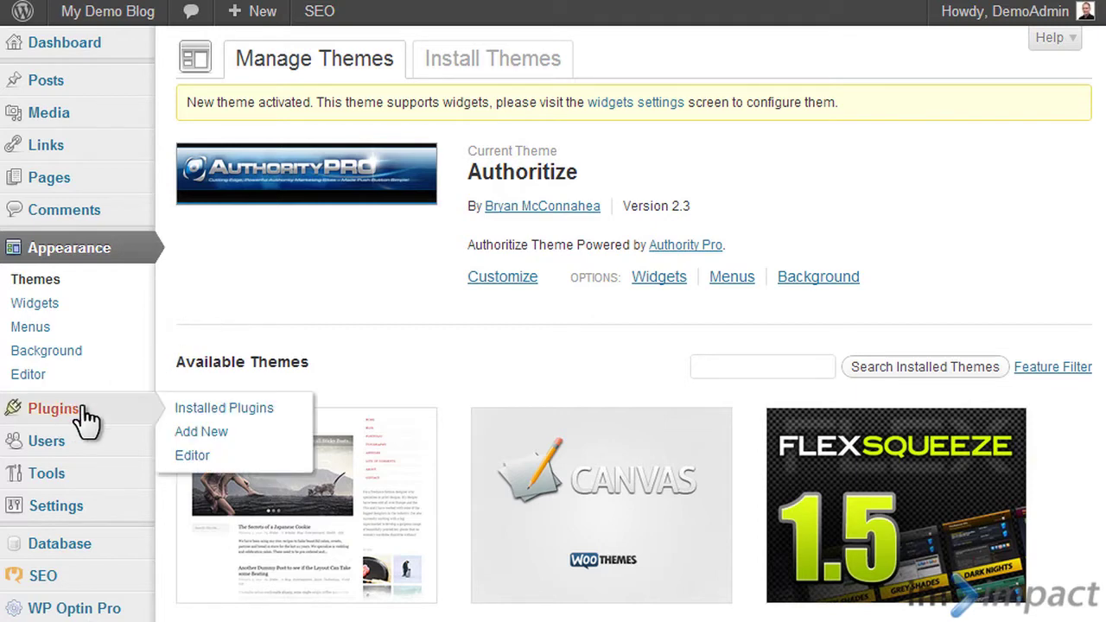
left_click(84, 413)
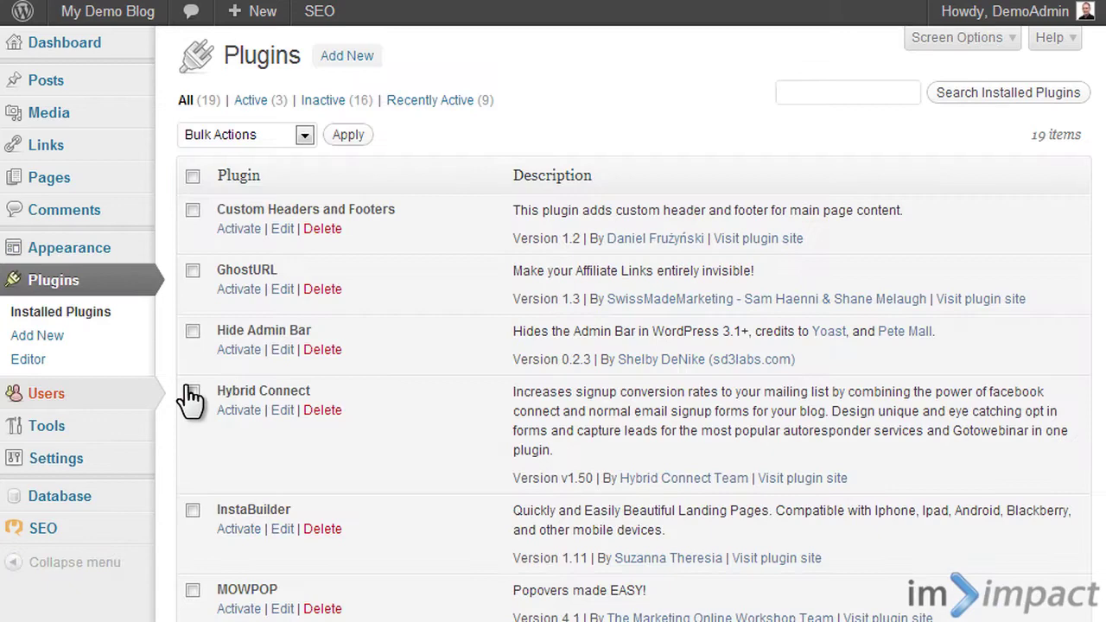
Bulk-activate The AP Launcher and The Authority Pro Engine plugins
scroll(464, 264, "down", 5)
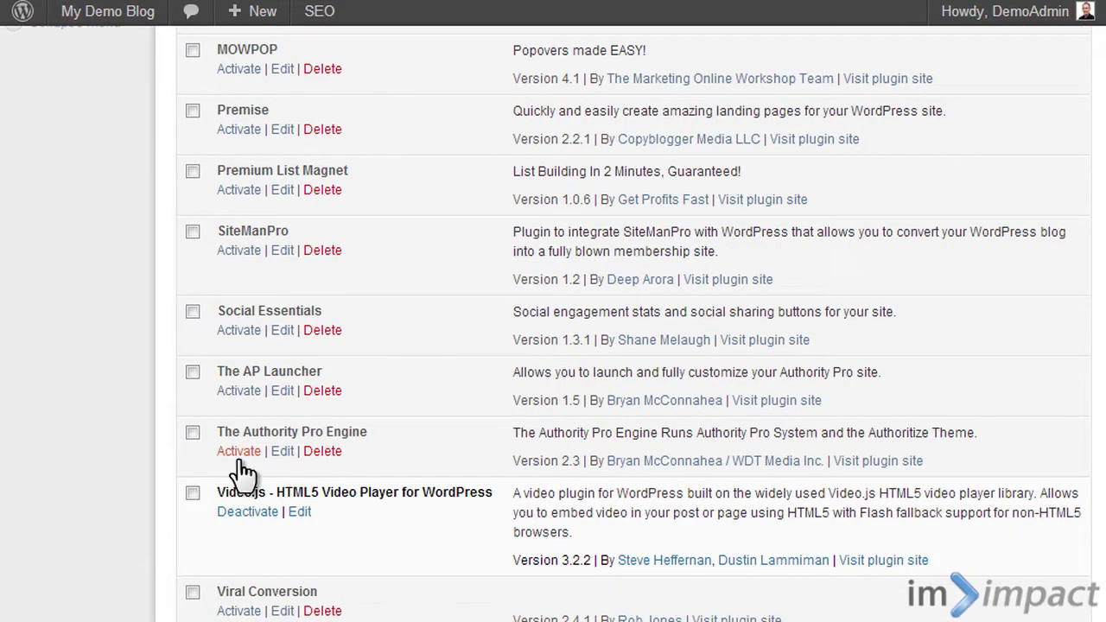
left_click(193, 373)
left_click(193, 433)
scroll(1101, 415, "up", 5)
left_click(285, 135)
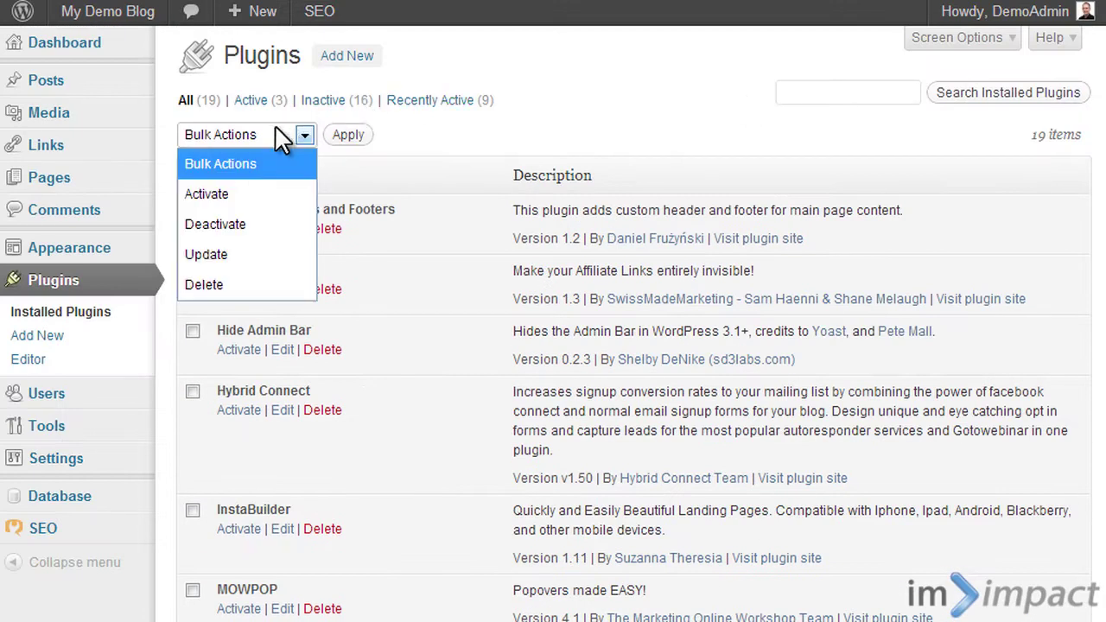
left_click(259, 191)
left_click(349, 137)
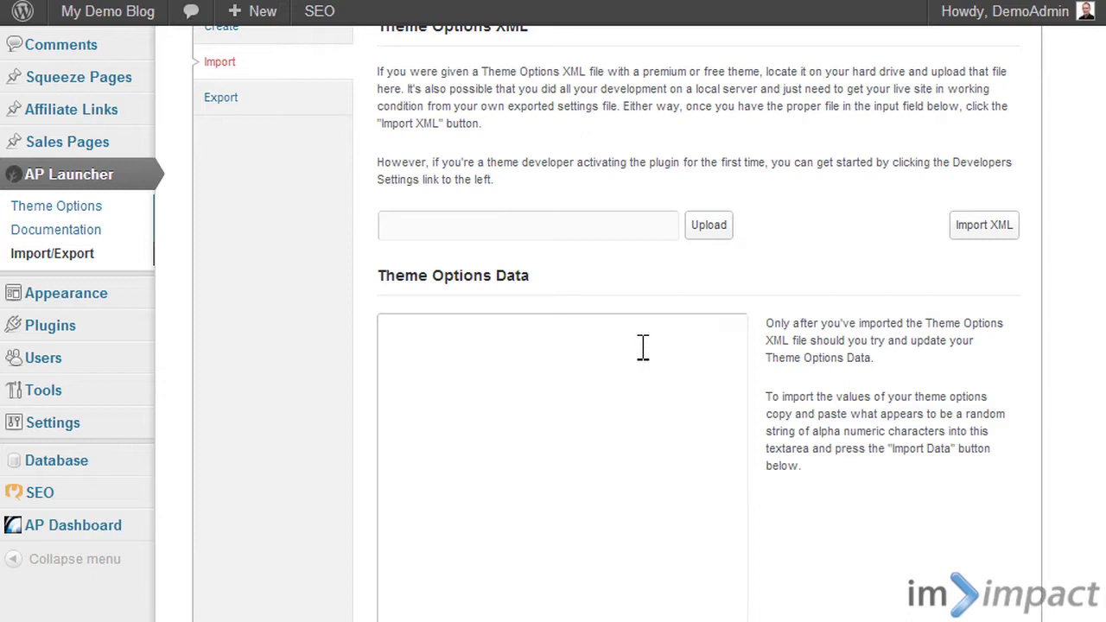
Examine the theme options listed in AP Launcher's Create section and return to the Import section
left_click(704, 327)
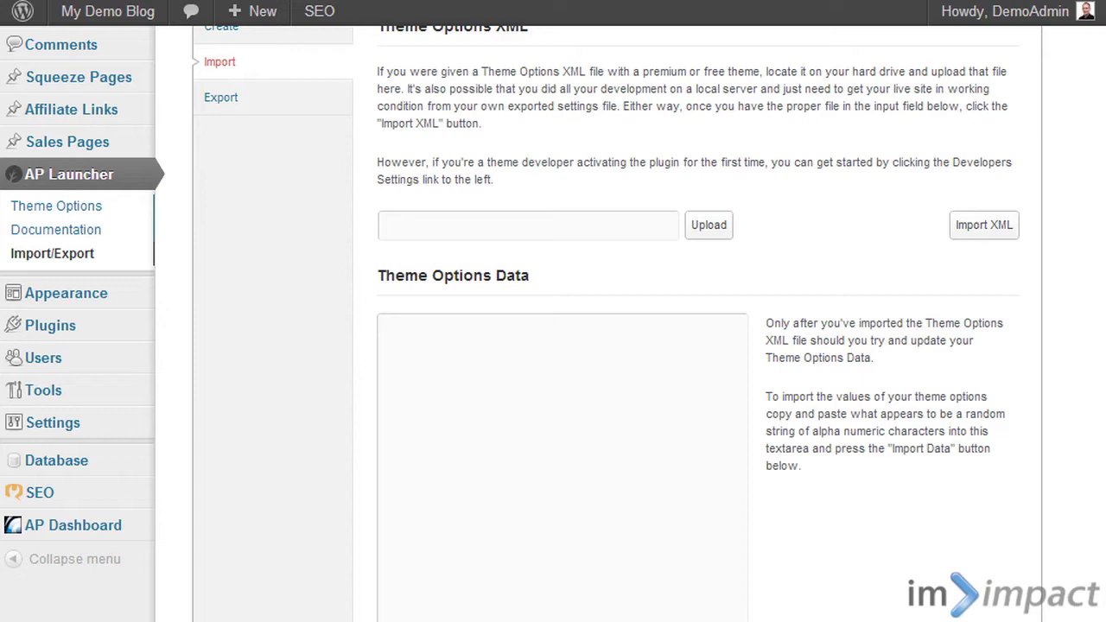
scroll(1097, 216, "up", 3)
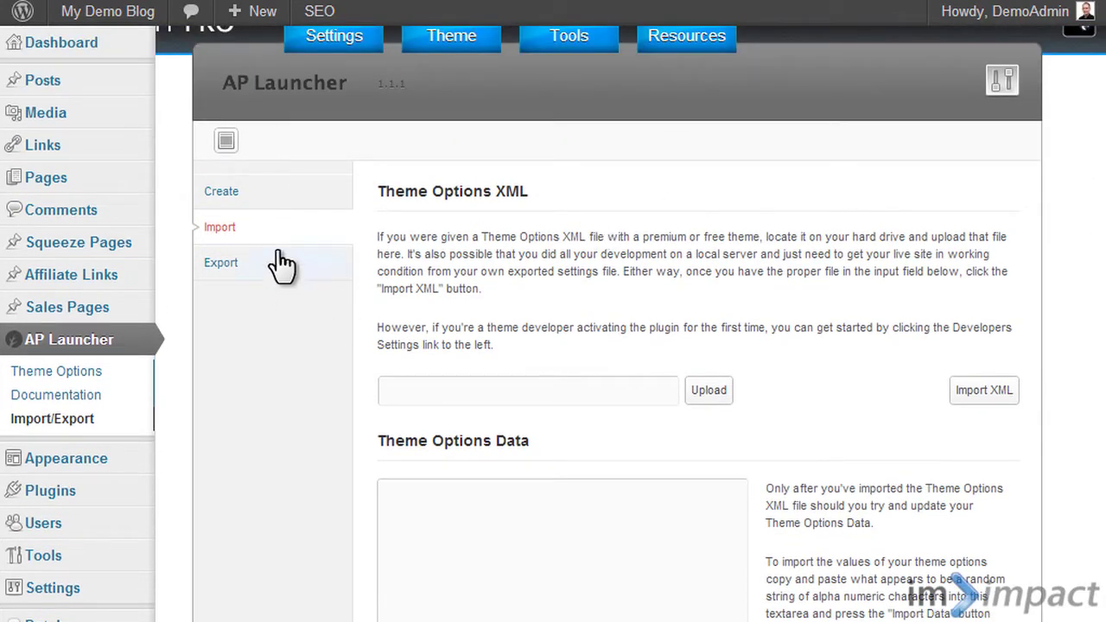
left_click(266, 195)
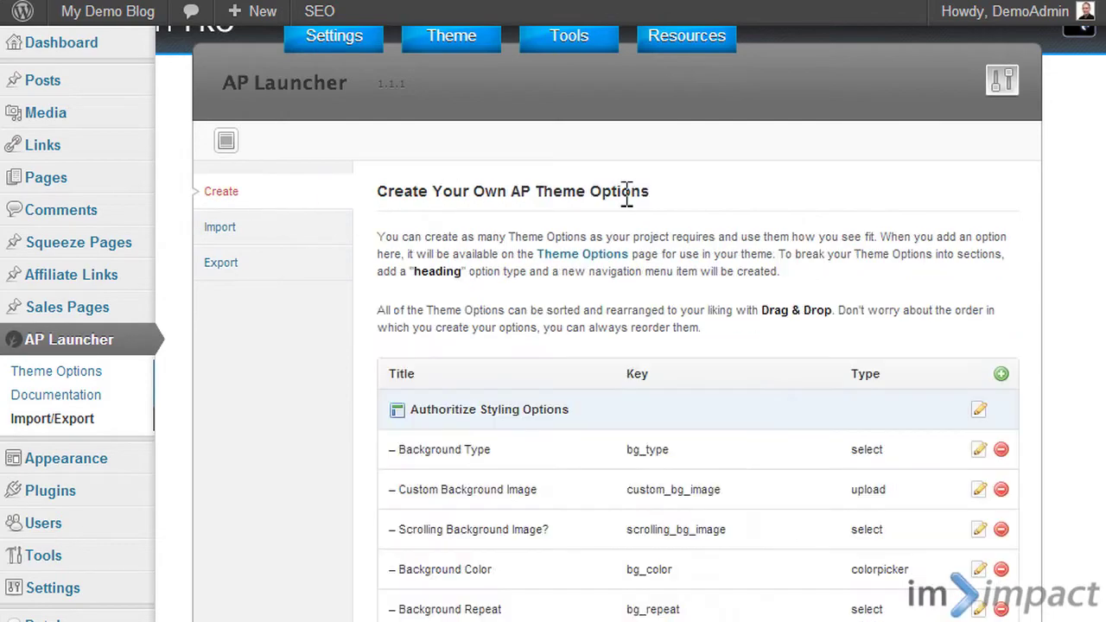
scroll(795, 242, "down", 3)
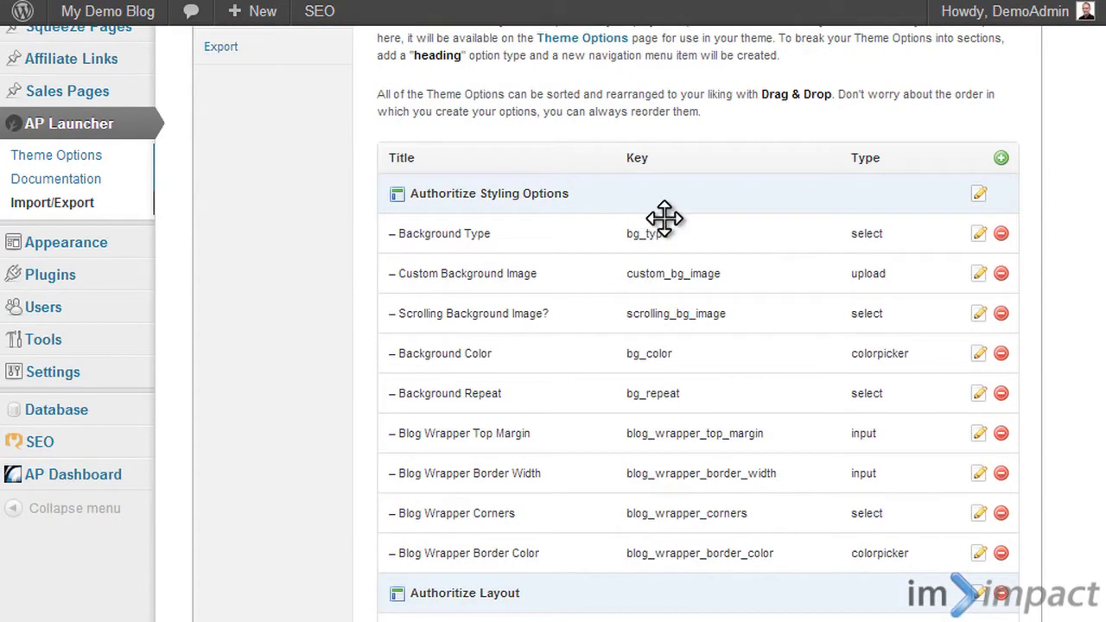
scroll(847, 328, "down", 3)
scroll(716, 380, "down", 3)
scroll(715, 380, "down", 3)
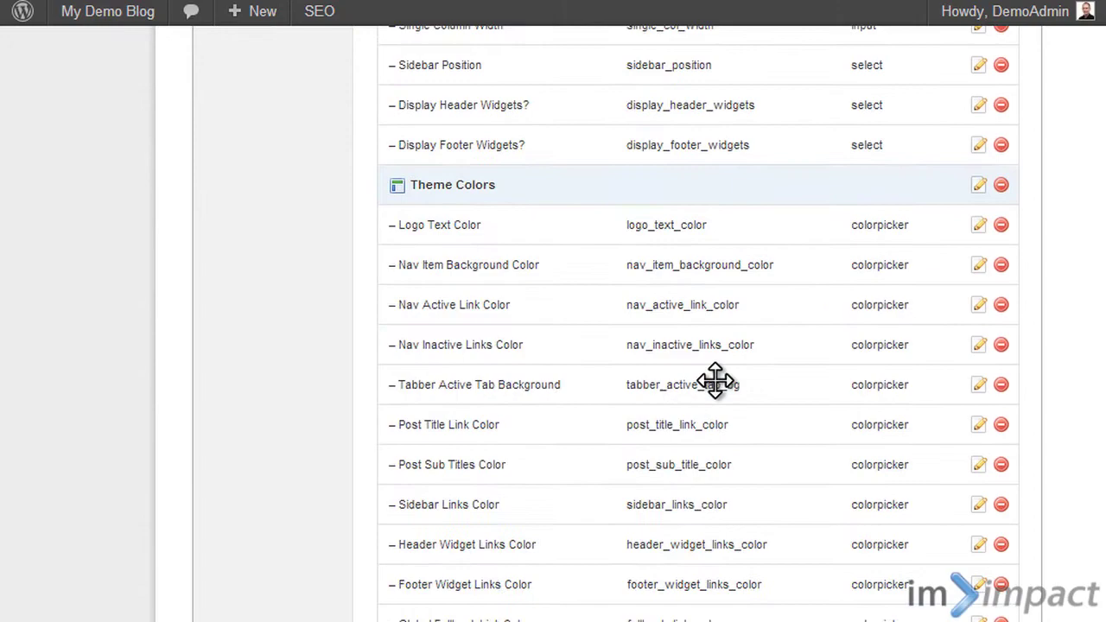
scroll(726, 475, "down", 3)
scroll(775, 366, "down", 3)
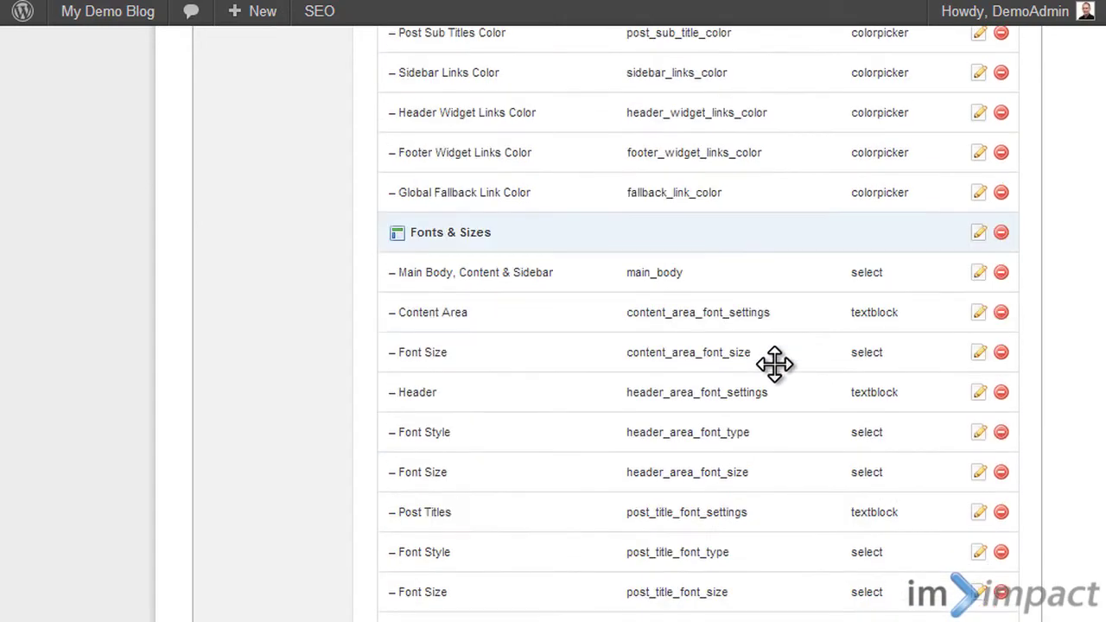
scroll(775, 366, "up", 14)
scroll(775, 365, "up", 3)
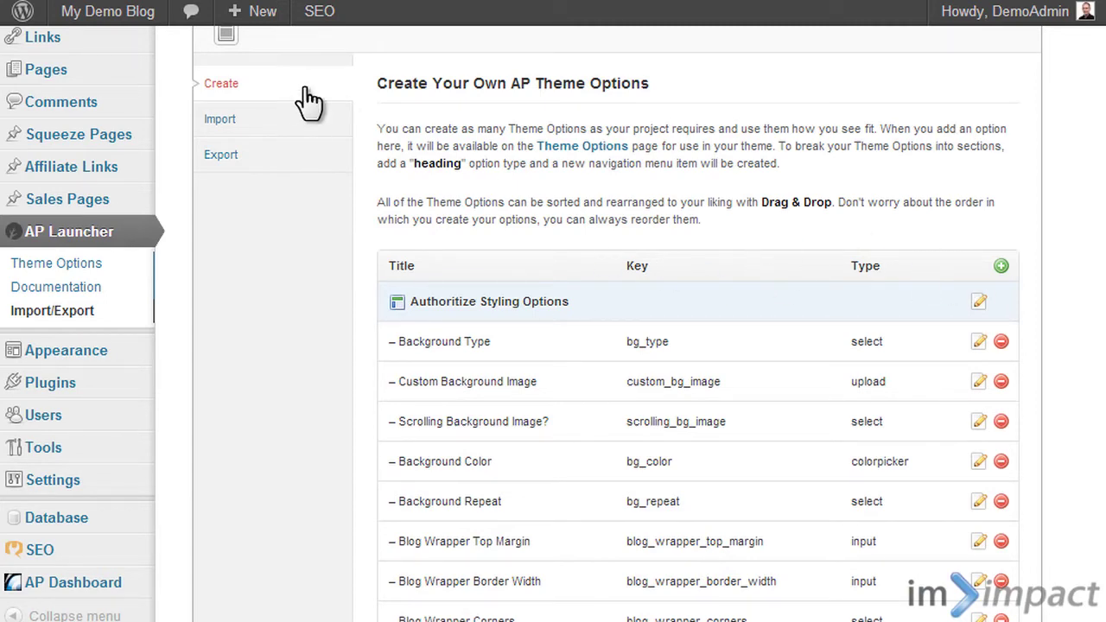
left_click(294, 120)
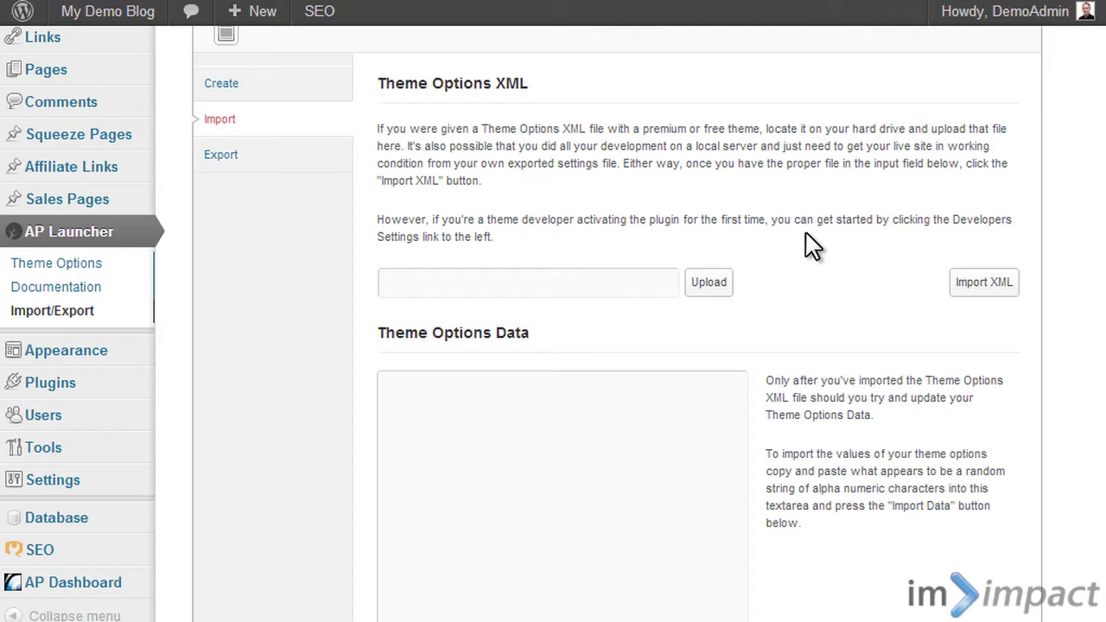
scroll(812, 246, "up", 3)
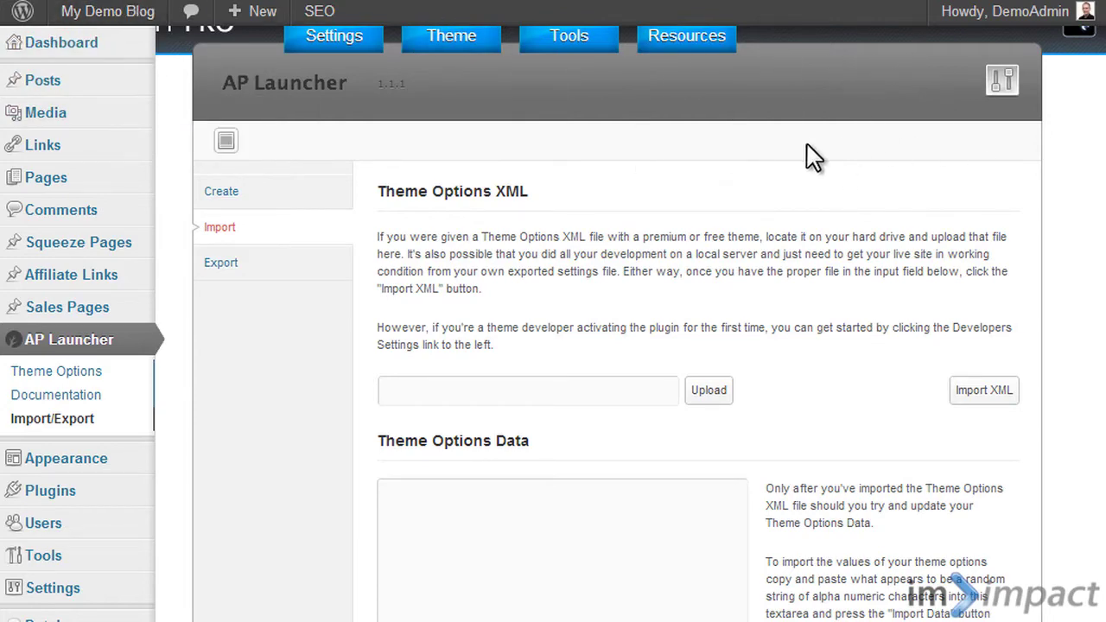
Open the AP Dashboard and review its SEO setup, SEO boosters, lead generation optins and review star settings
mouse_move(311, 44)
mouse_move(536, 43)
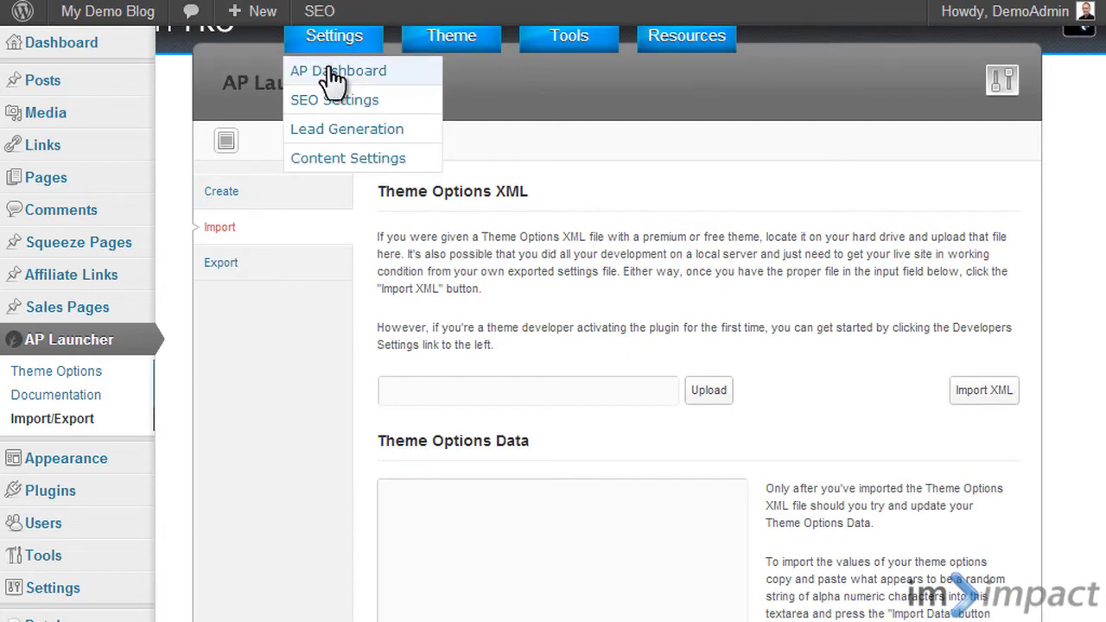
left_click(331, 73)
scroll(660, 216, "down", 2)
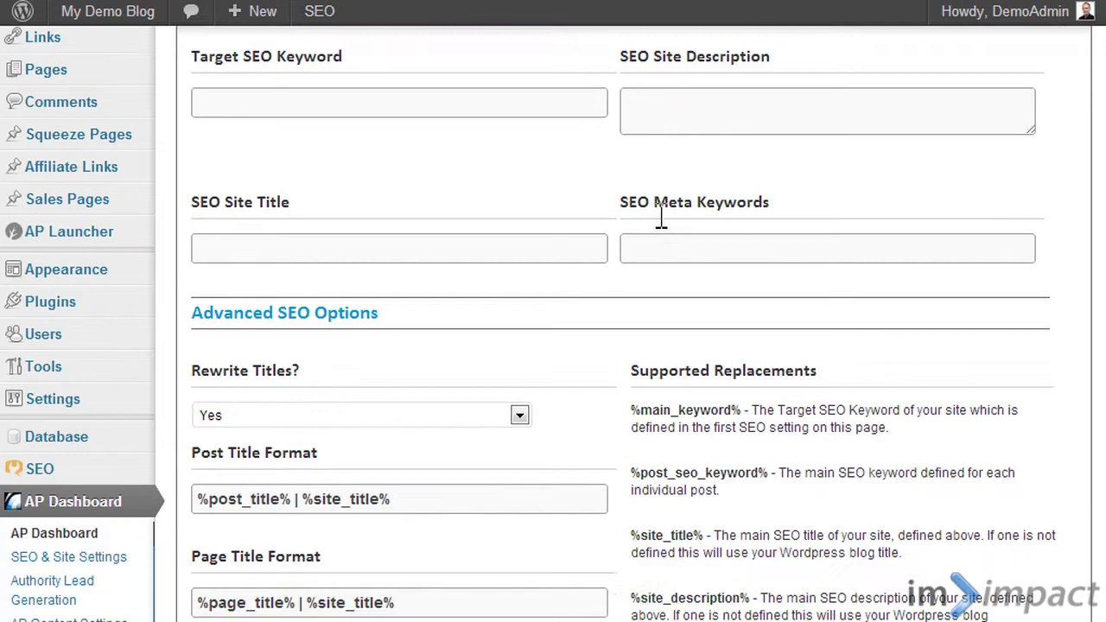
scroll(660, 216, "down", 15)
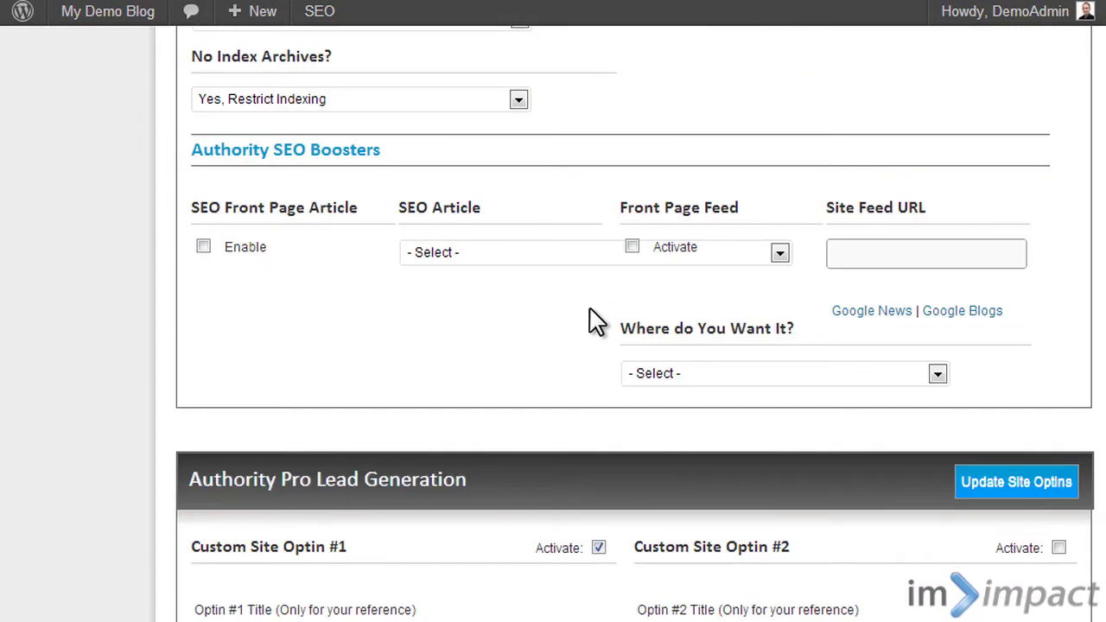
scroll(596, 322, "down", 10)
scroll(1096, 382, "down", 2)
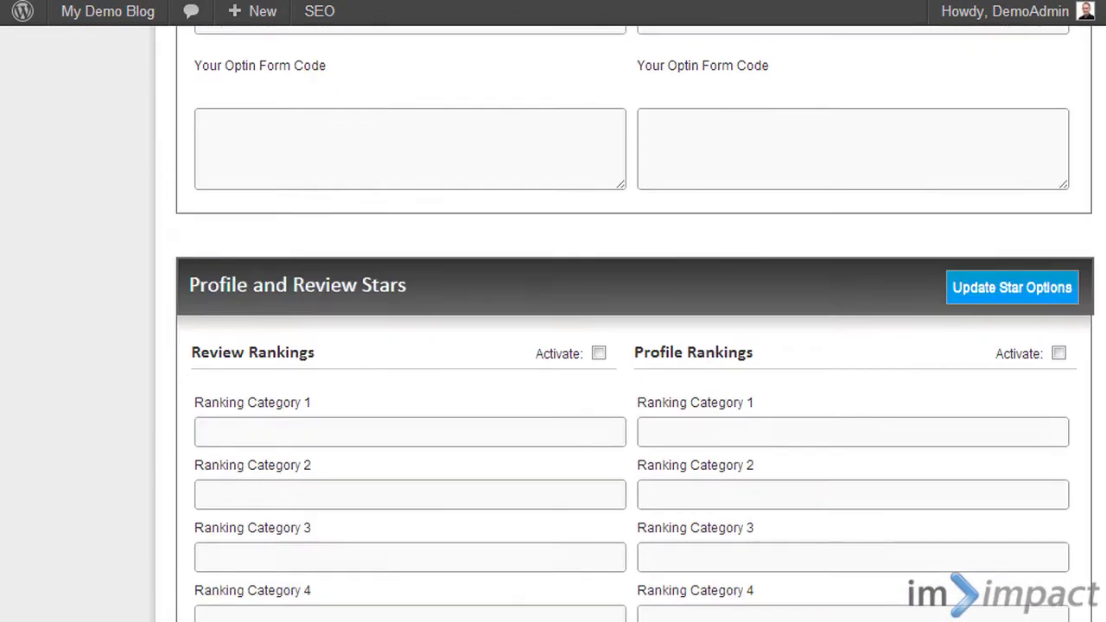
scroll(1101, 404, "up", 7)
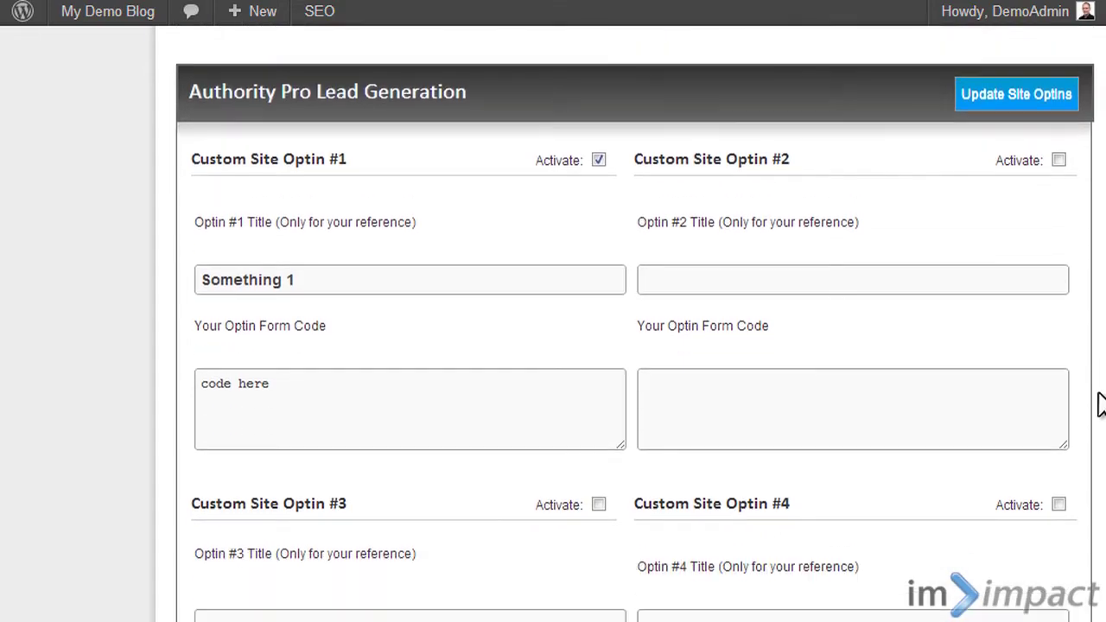
scroll(1097, 419, "down", 2)
scroll(1080, 381, "up", 3)
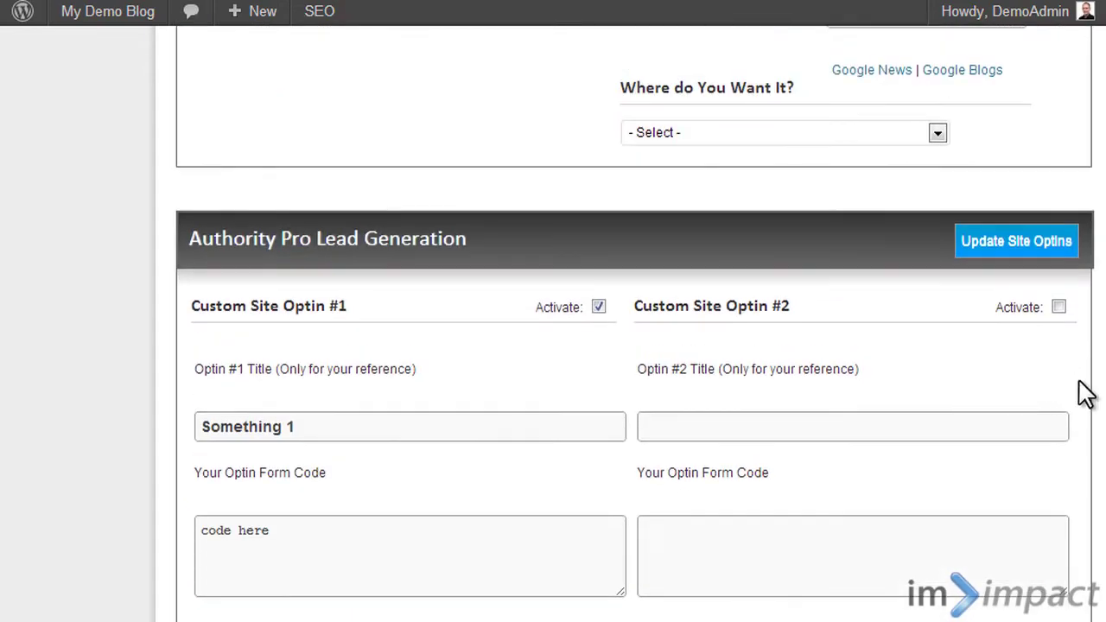
scroll(1085, 394, "up", 15)
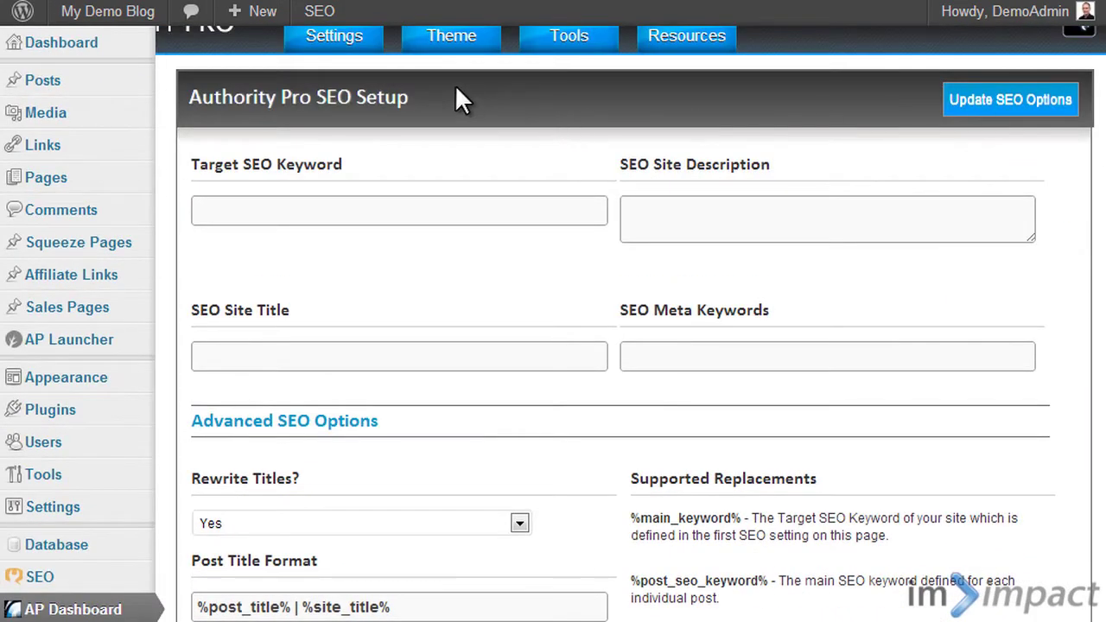
Open the Authority Pro Theme Options and view the choices for Background Type without changing it
mouse_move(378, 48)
mouse_move(479, 43)
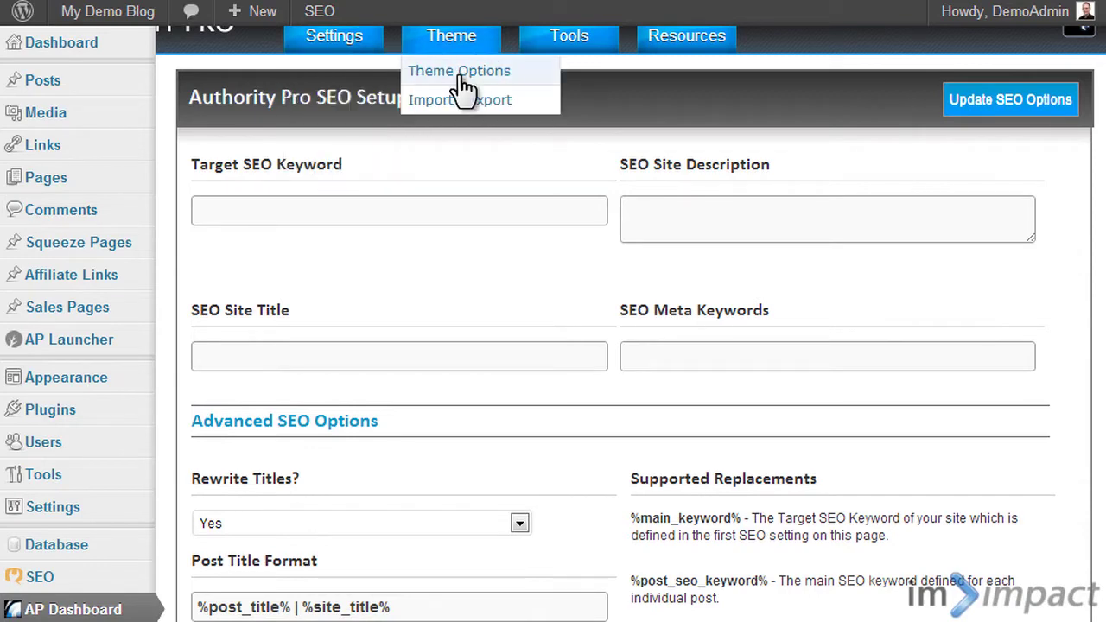
left_click(462, 76)
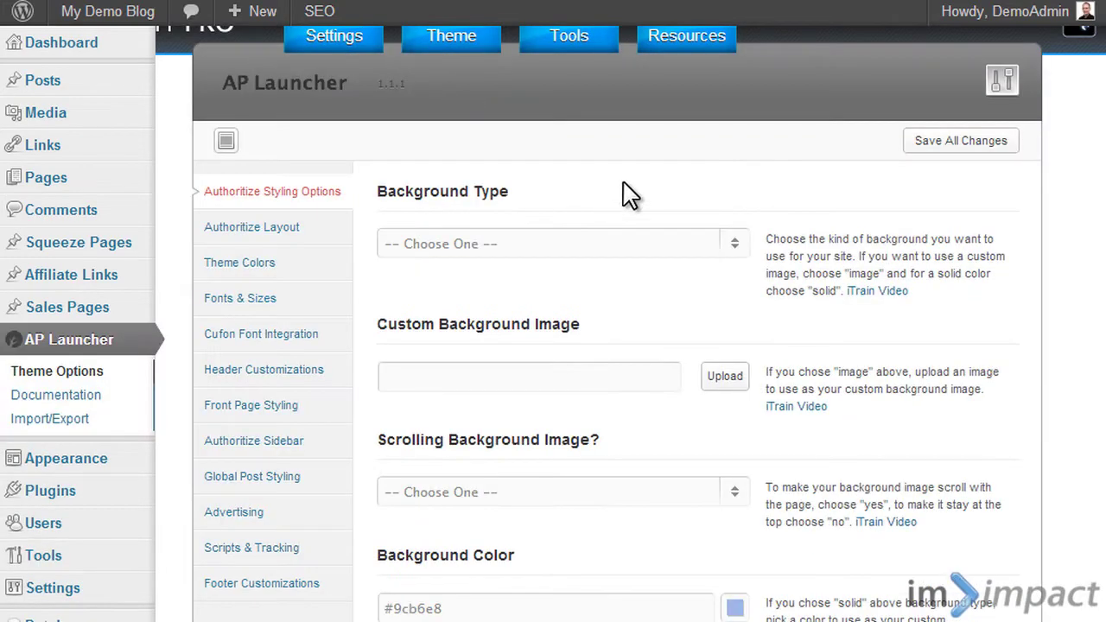
left_click(747, 250)
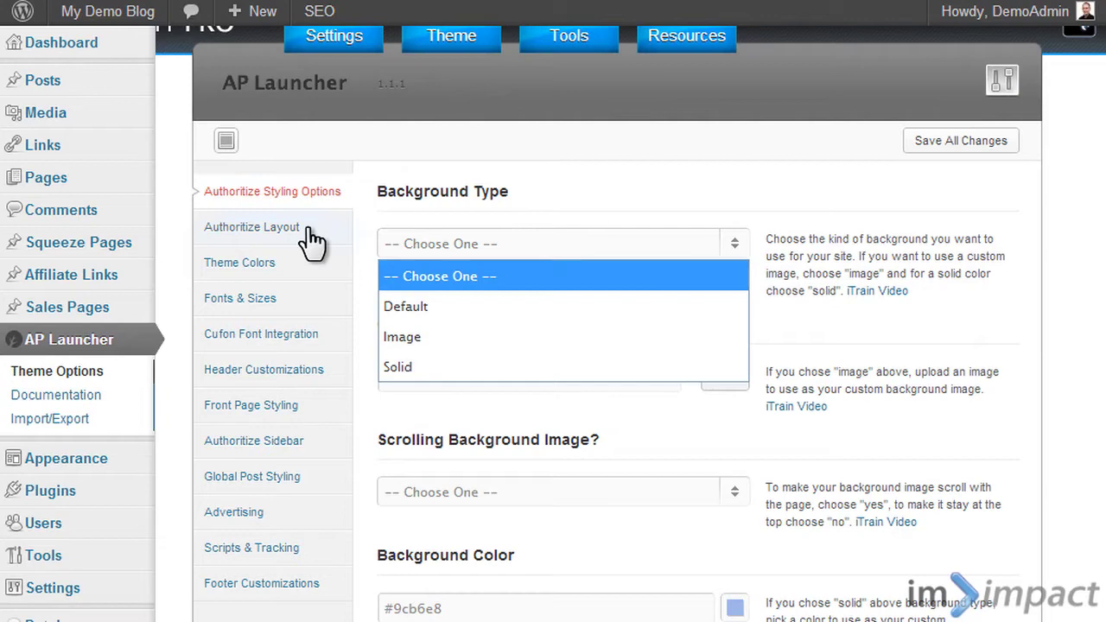
left_click(449, 213)
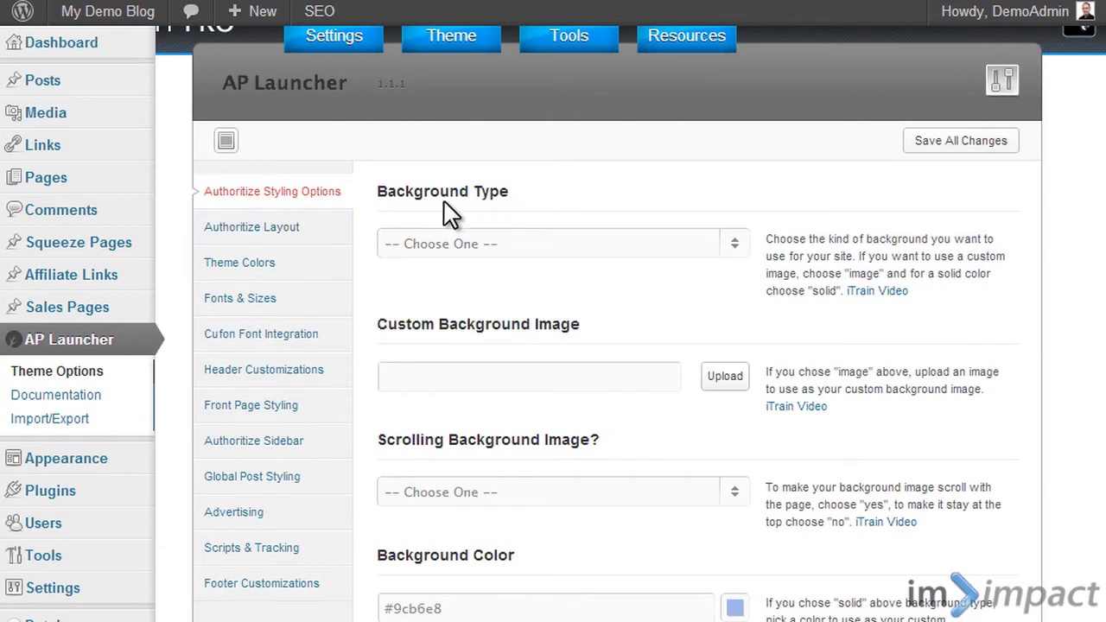
Examine the Theme Colors settings, including the color pickers for the logo text and nav item background
left_click(290, 263)
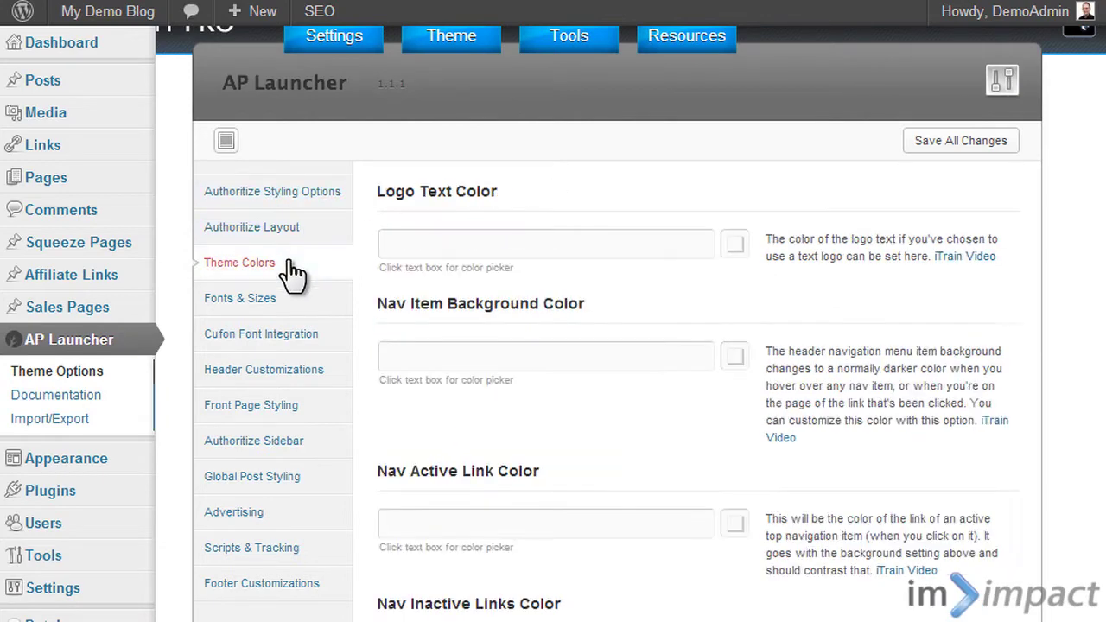
left_click(654, 247)
left_click(650, 223)
left_click(481, 358)
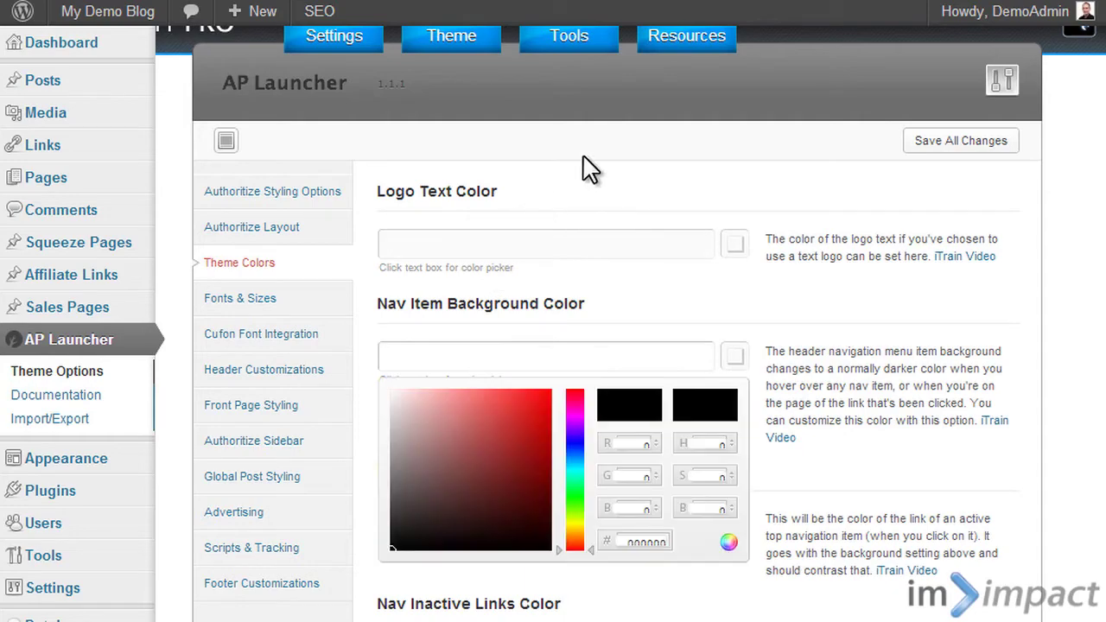
left_click(587, 167)
scroll(617, 247, "down", 4)
scroll(616, 247, "down", 3)
scroll(733, 358, "up", 5)
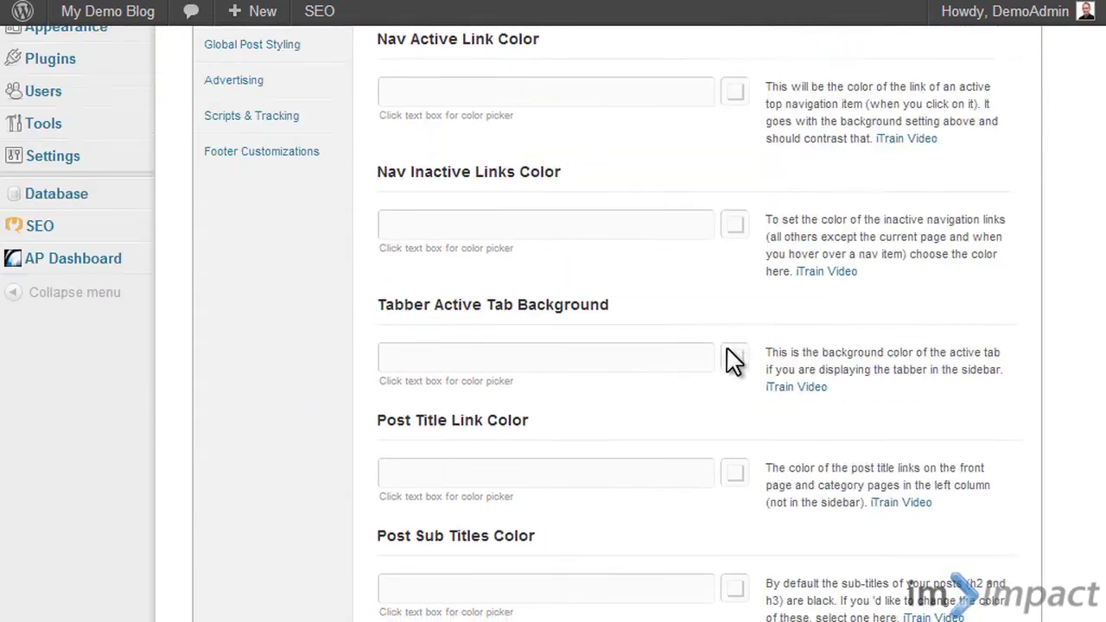
scroll(1097, 226, "down", 10)
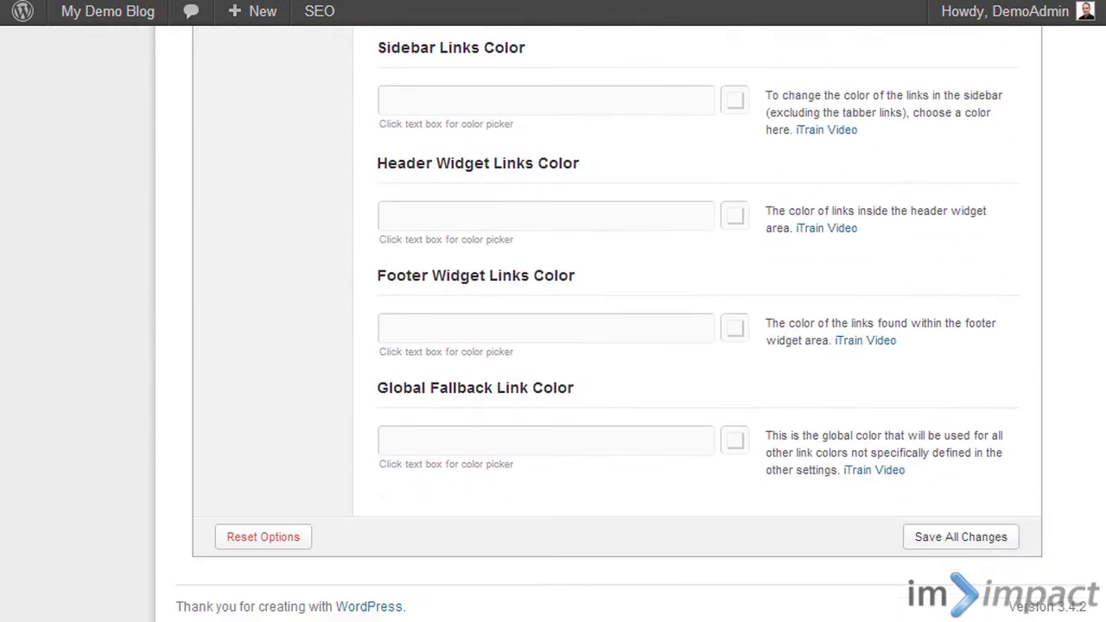
scroll(1098, 226, "up", 9)
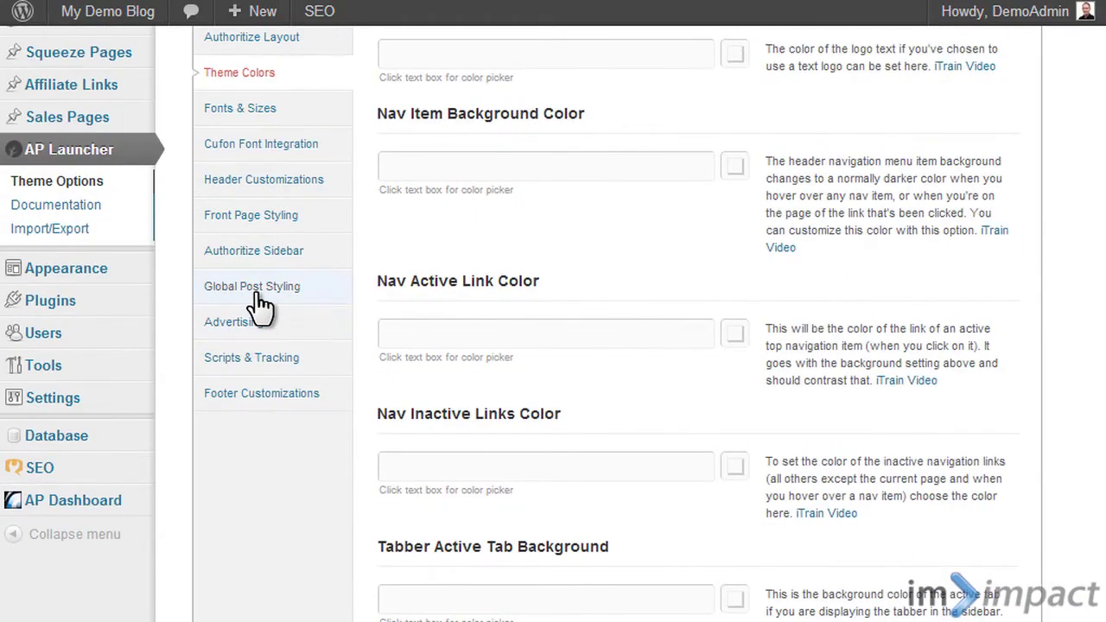
Review the Global Post Styling options for post dates, link color, author box, thumbnails, categories and tags
left_click(255, 289)
scroll(1101, 198, "down", 5)
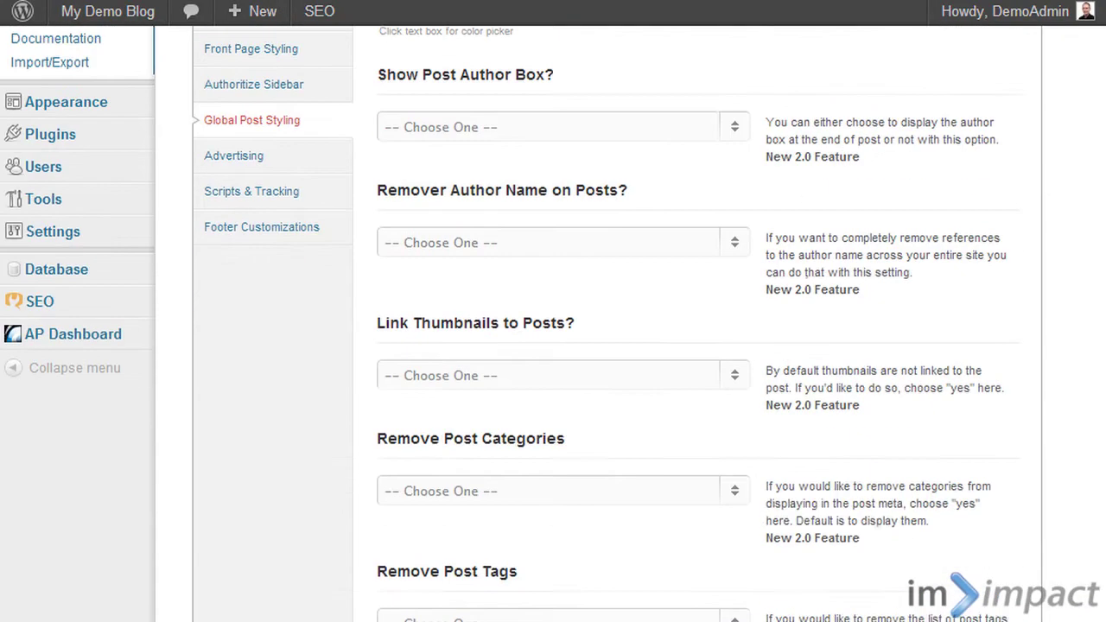
scroll(1098, 239, "up", 4)
scroll(1097, 239, "up", 2)
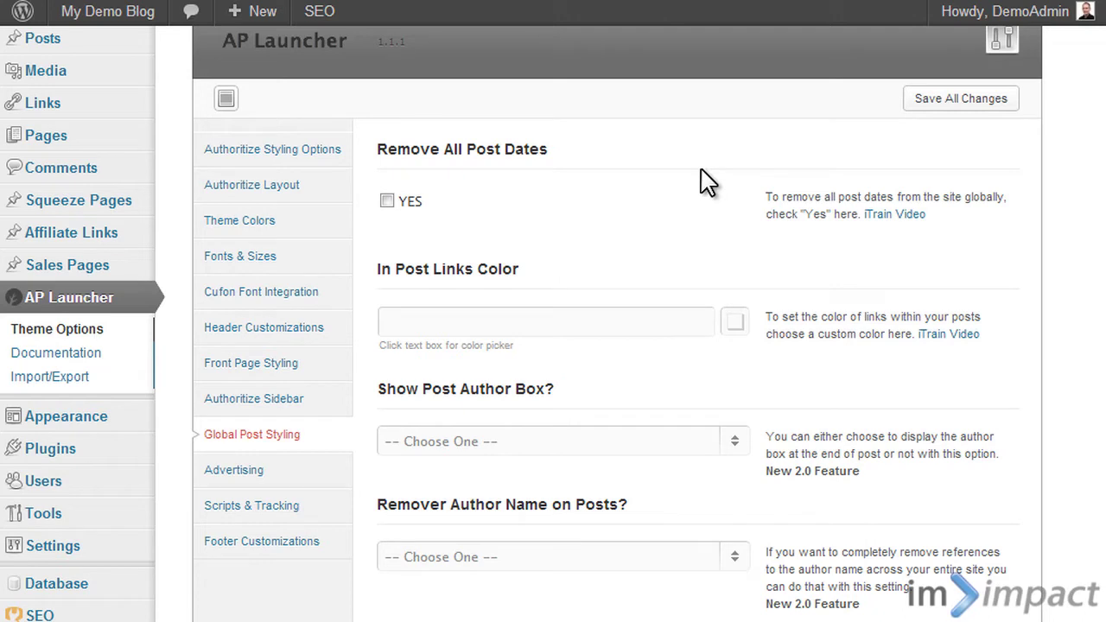
scroll(553, 190, "up", 1)
Open the list of Sales Pages
mouse_move(87, 258)
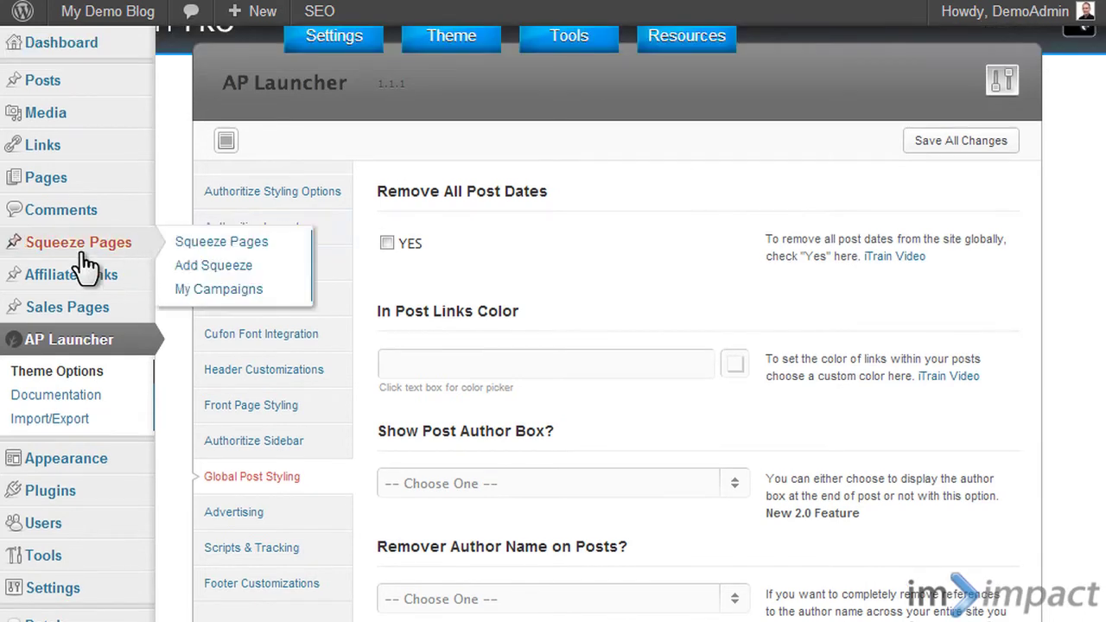
left_click(84, 313)
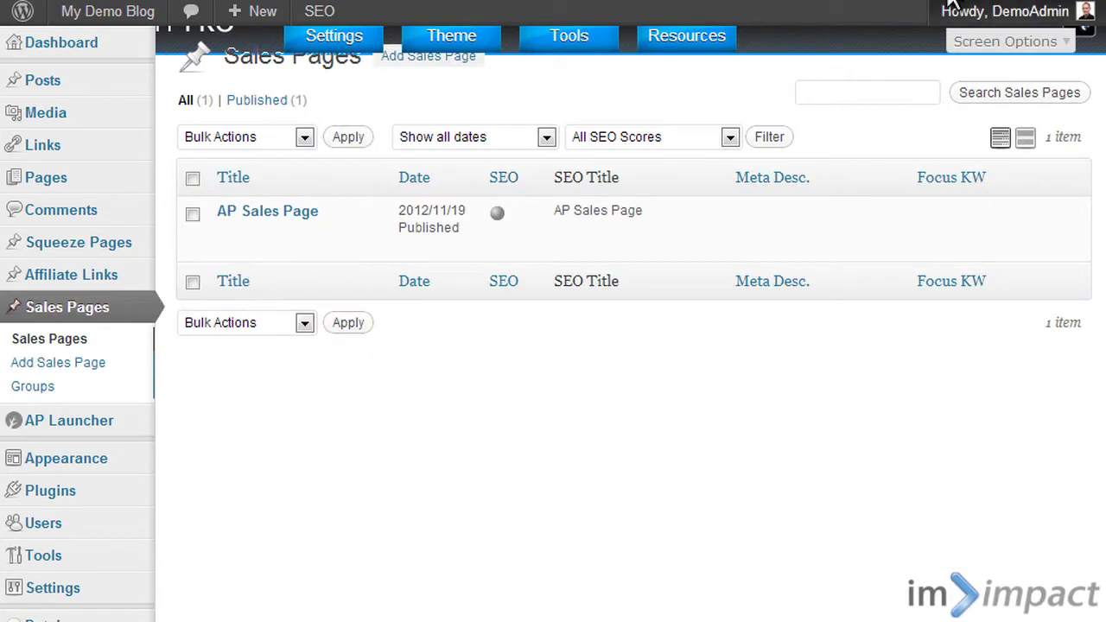
View the sales page on the live site and look through the page that loads down to its footer
left_click(938, 112)
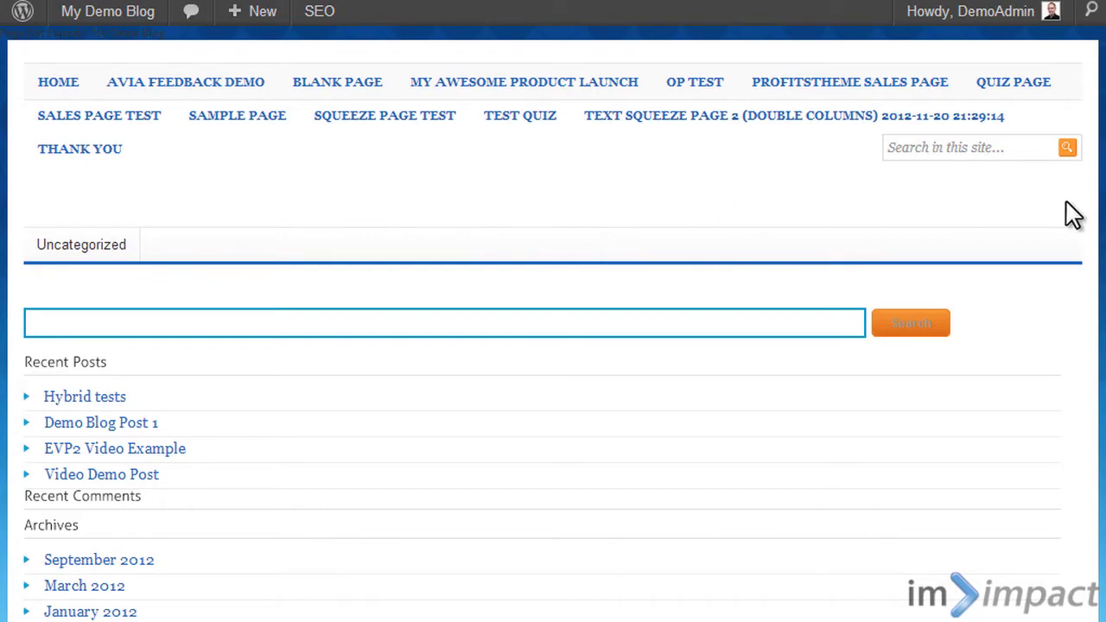
left_click_drag(1100, 194, 1101, 535)
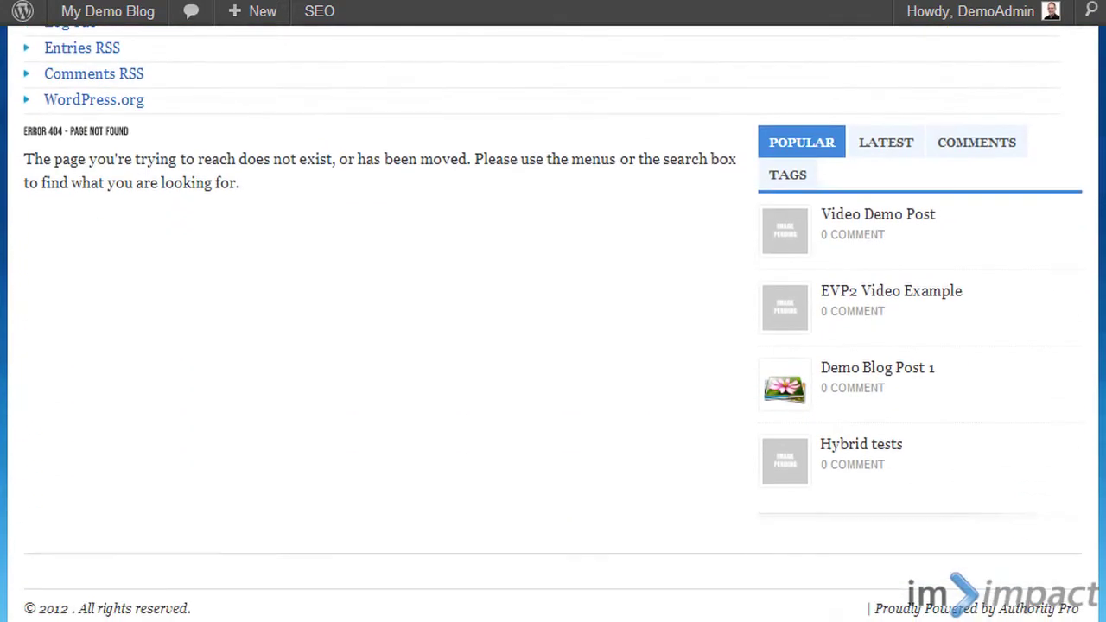
scroll(553, 311, "up", 10)
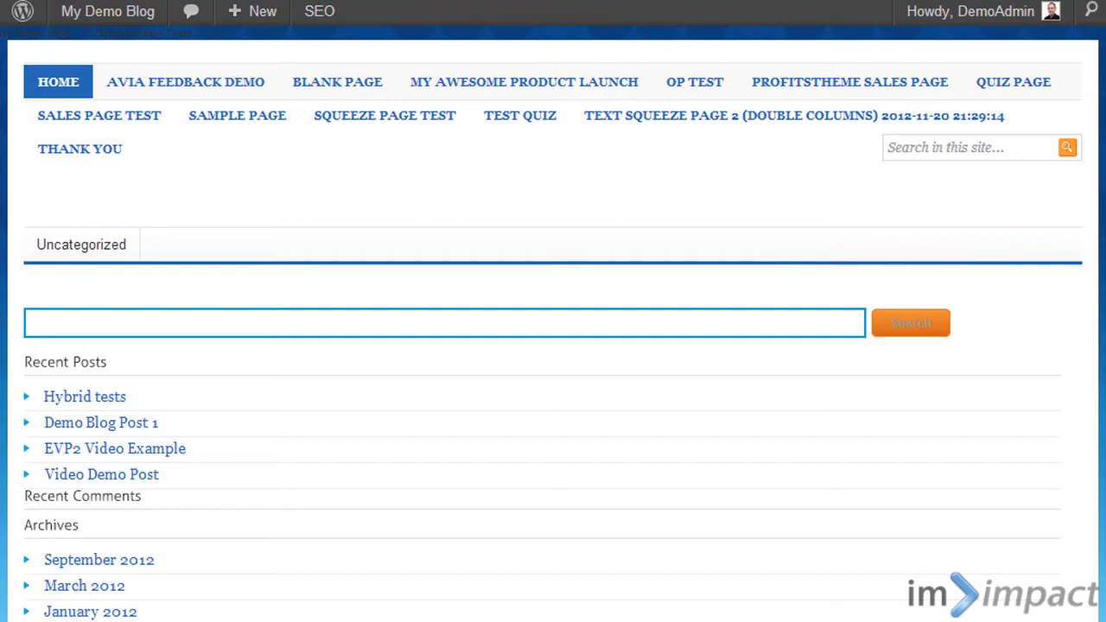
Look through the blog's home page, from the navigation and widget lists down to the video posts
scroll(553, 345, "down", 20)
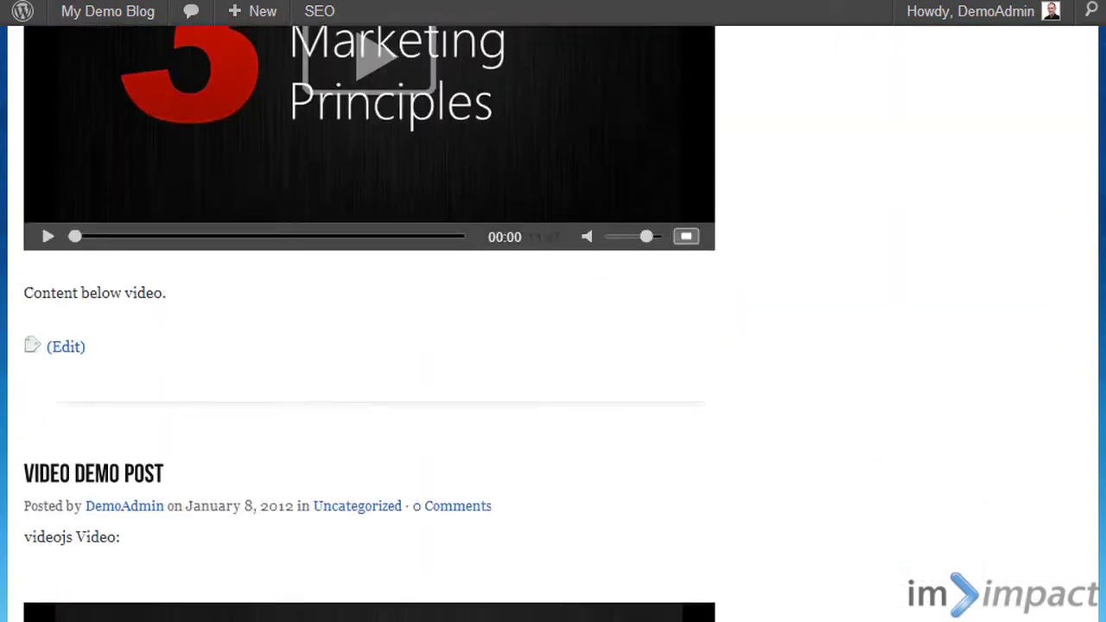
scroll(1093, 207, "down", 5)
scroll(1093, 207, "up", 20)
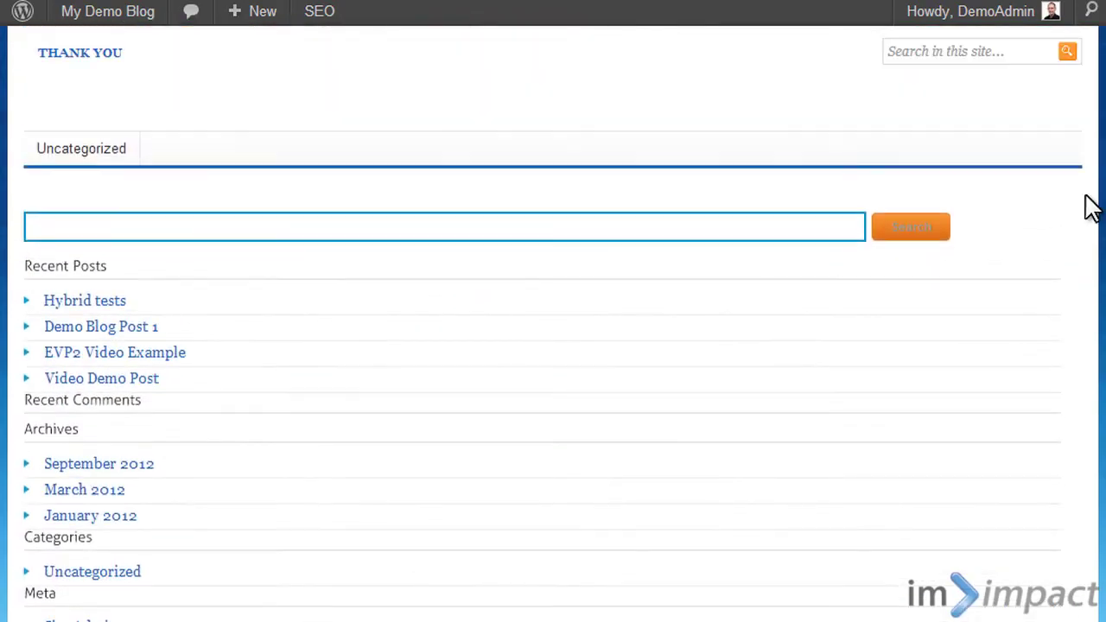
scroll(734, 186, "up", 2)
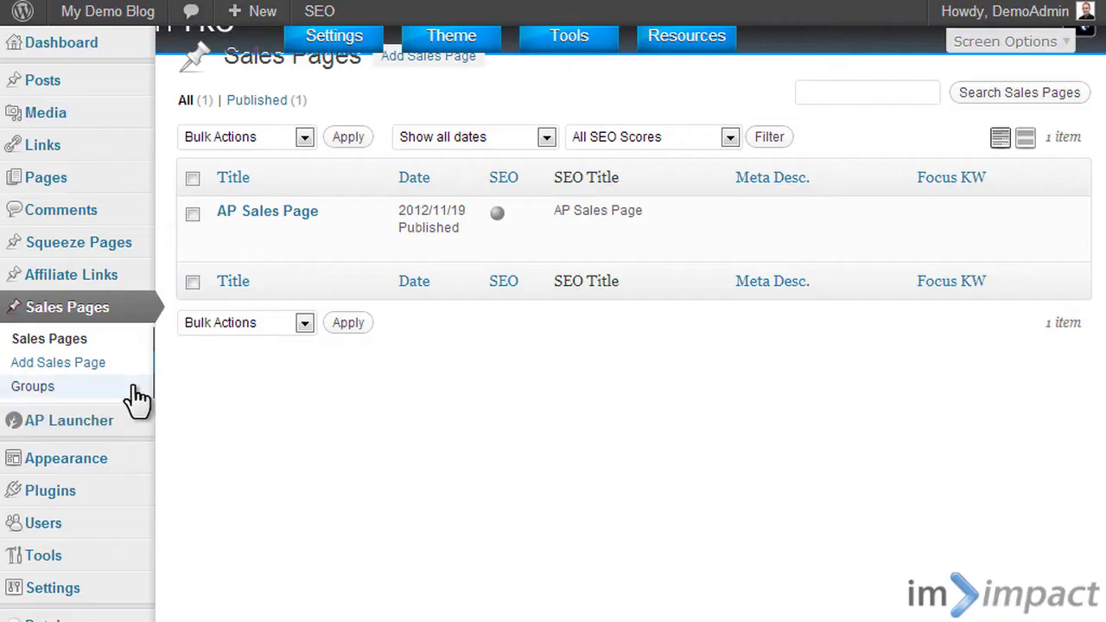
Open the Permalink Settings and save them with the Post name structure
scroll(102, 584, "down", 2)
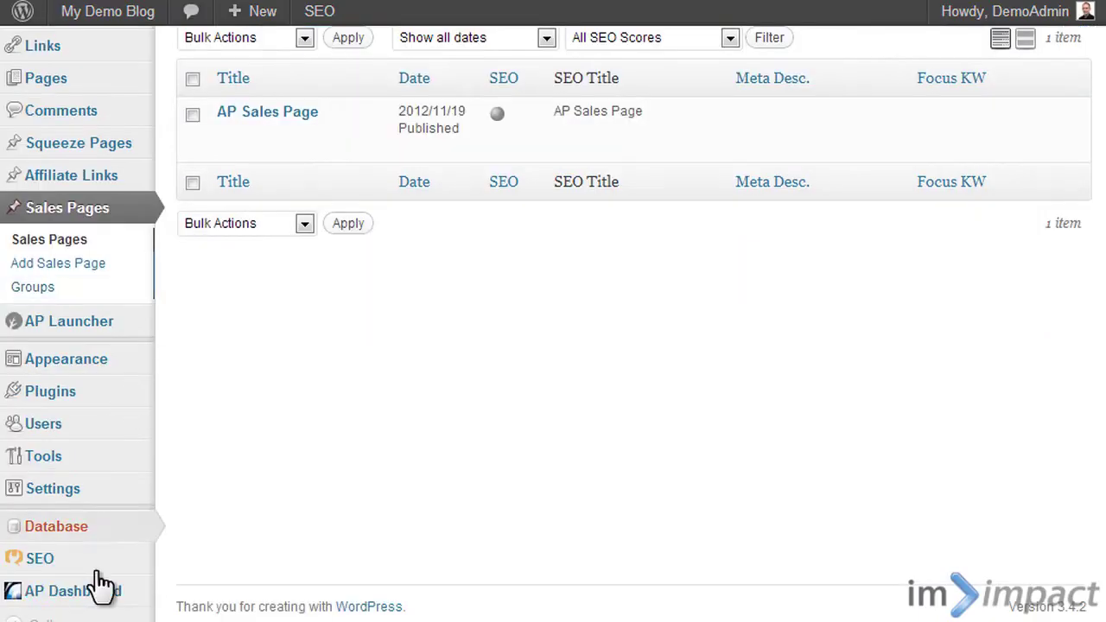
mouse_move(88, 501)
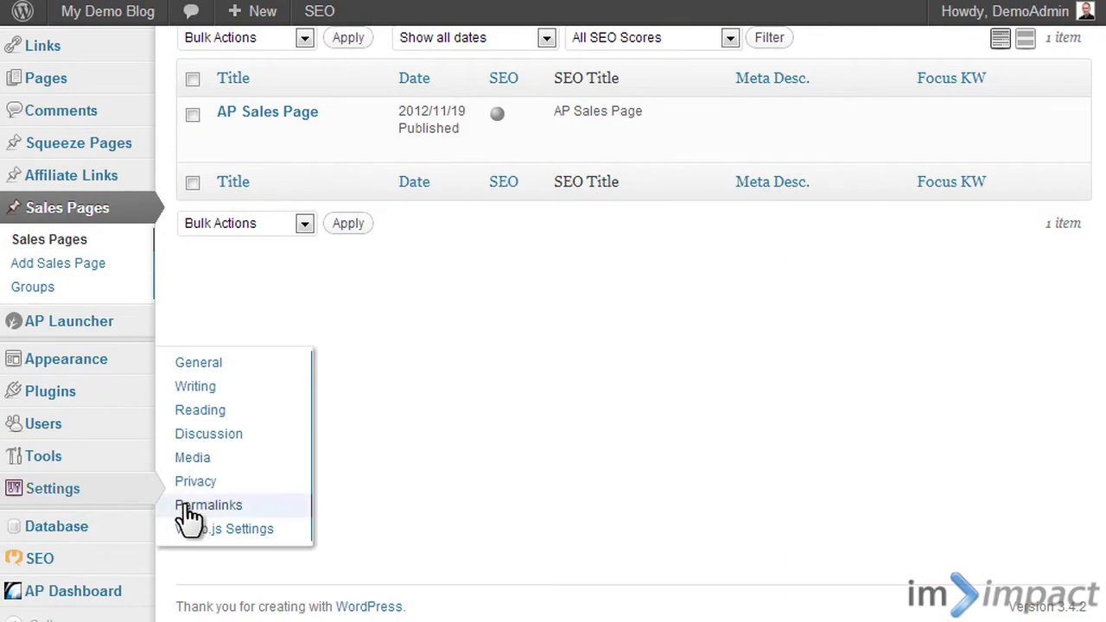
left_click(189, 507)
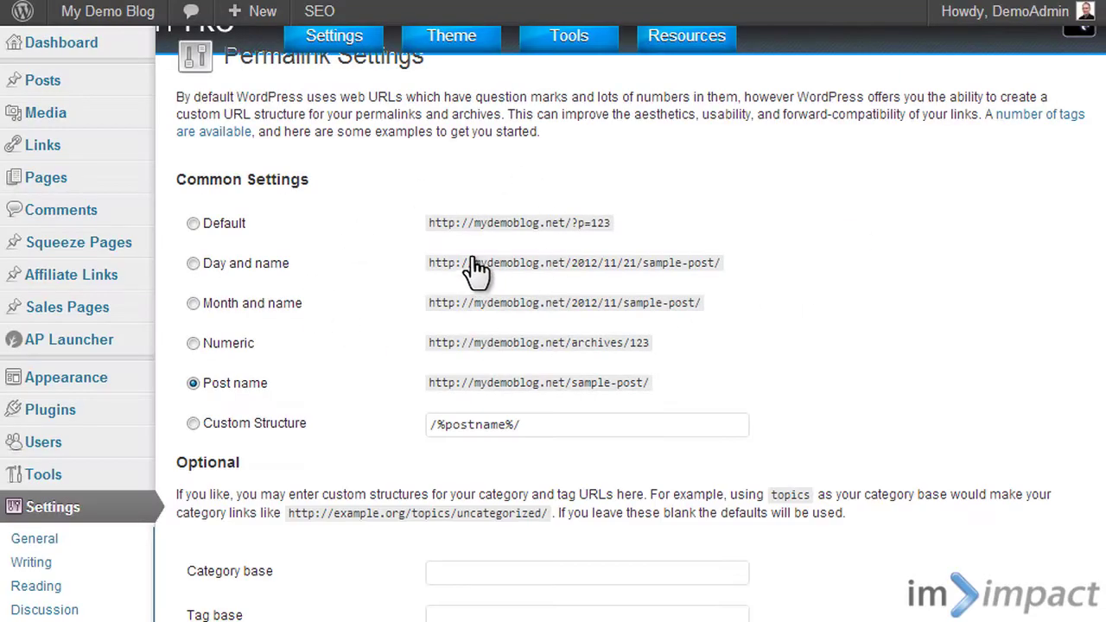
scroll(328, 524, "down", 4)
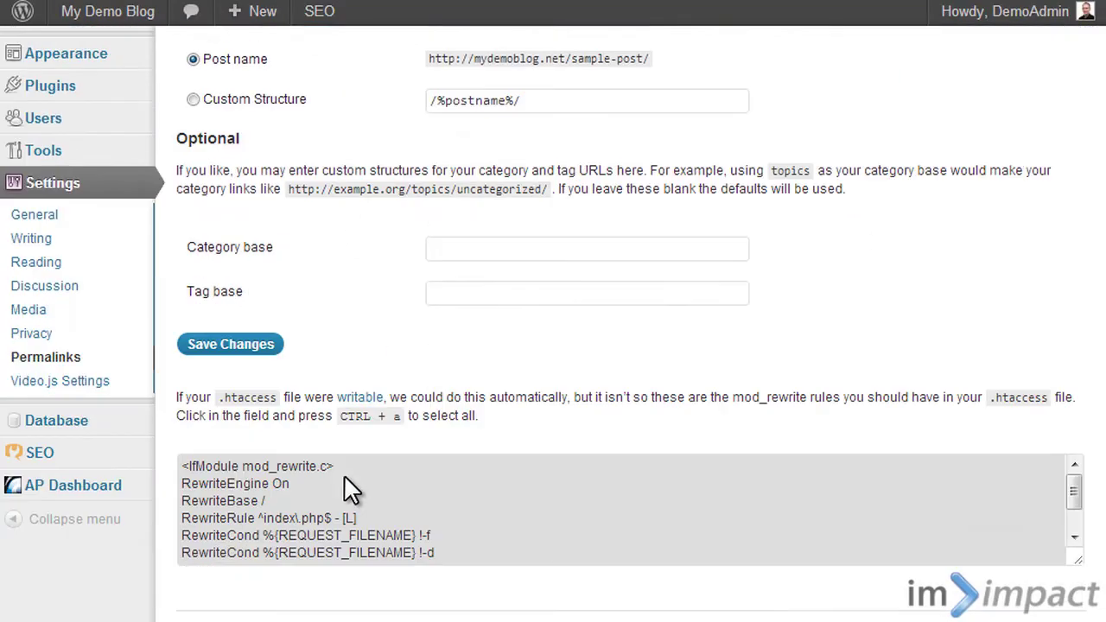
left_click(235, 350)
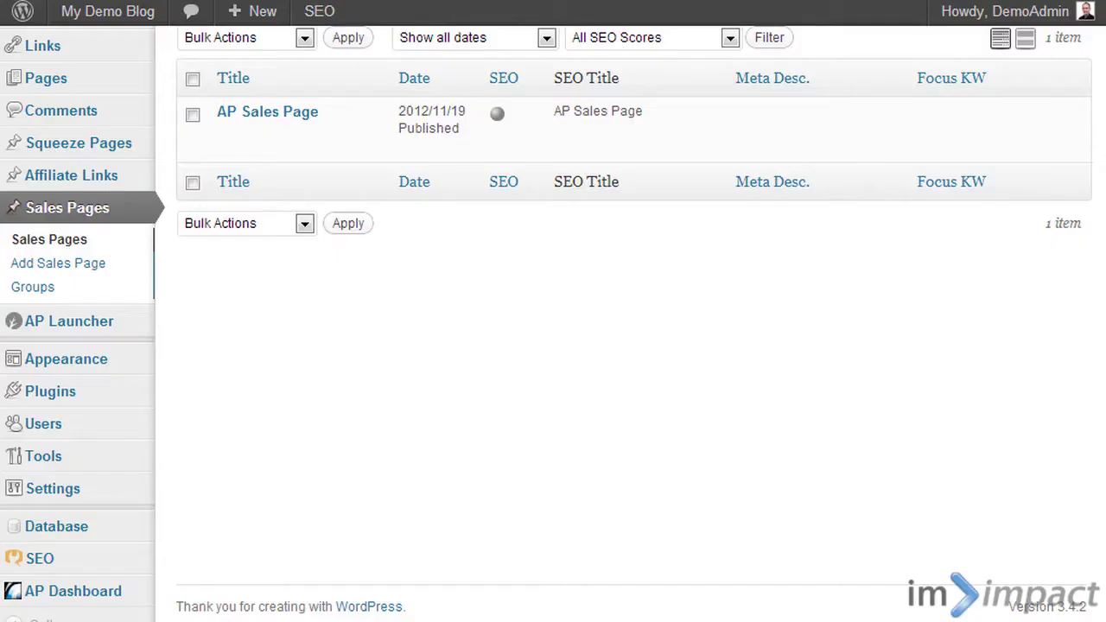
View AP Sales Page from the Sales Pages list on the live site and reload it
mouse_move(731, 136)
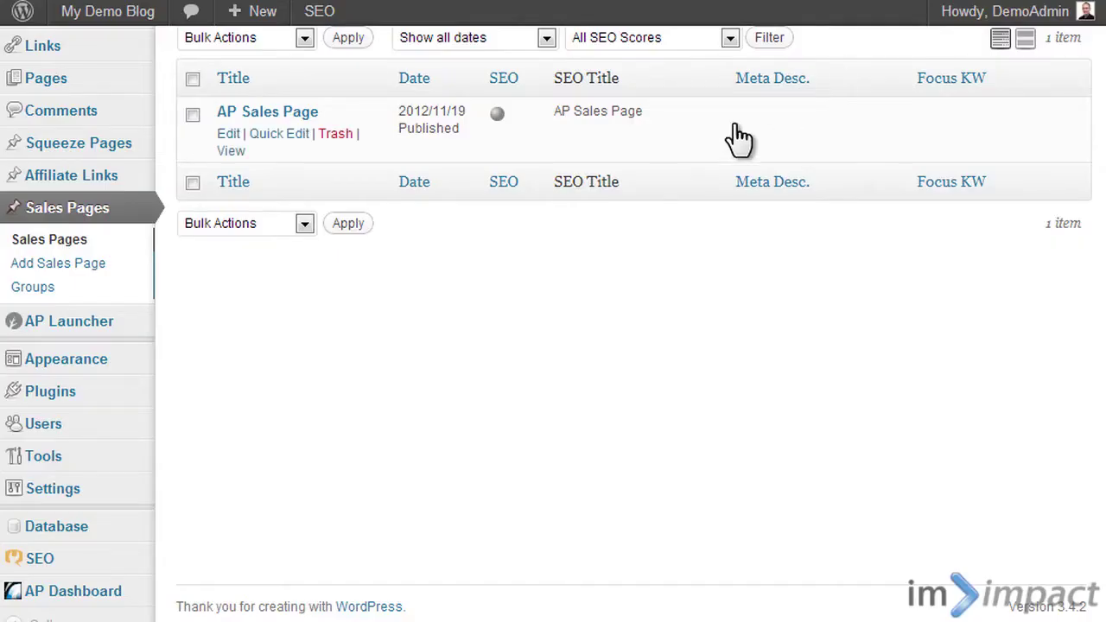
left_click(230, 152)
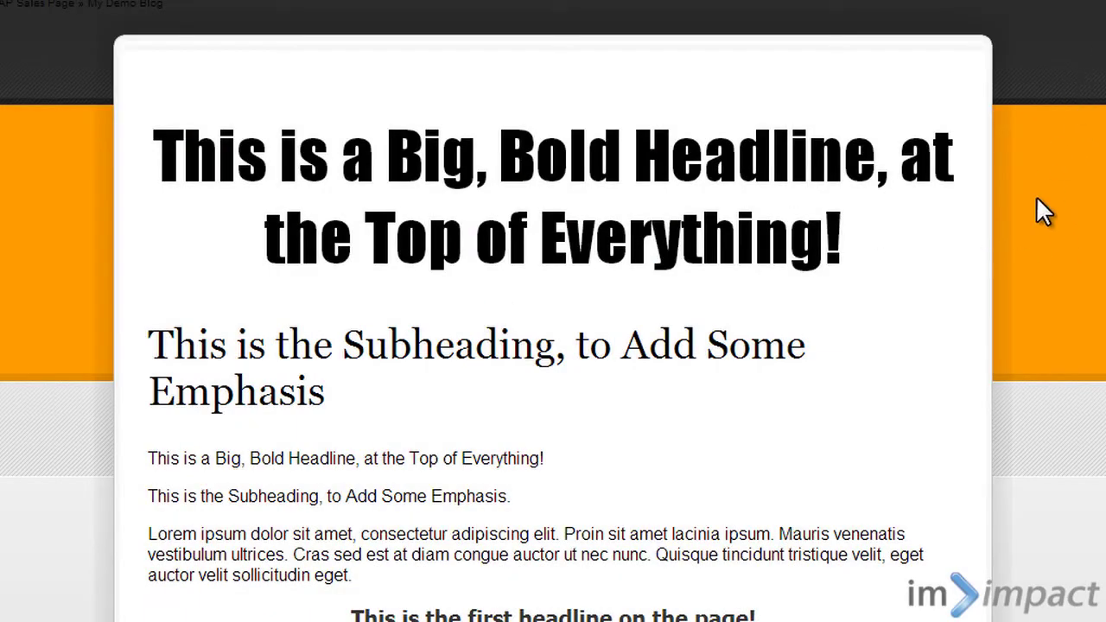
key("F5")
key("F5")
key("F5")
Examine the live sales page from the main headline through the testimonials to the end of the Secure Order Form
scroll(553, 311, "down", 15)
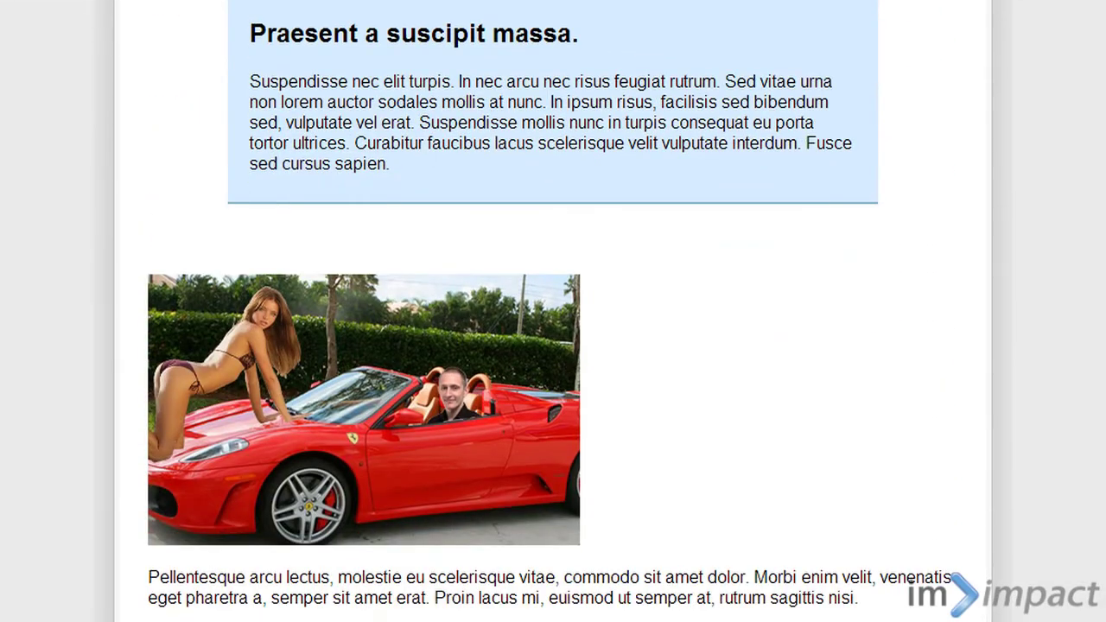
scroll(553, 311, "down", 14)
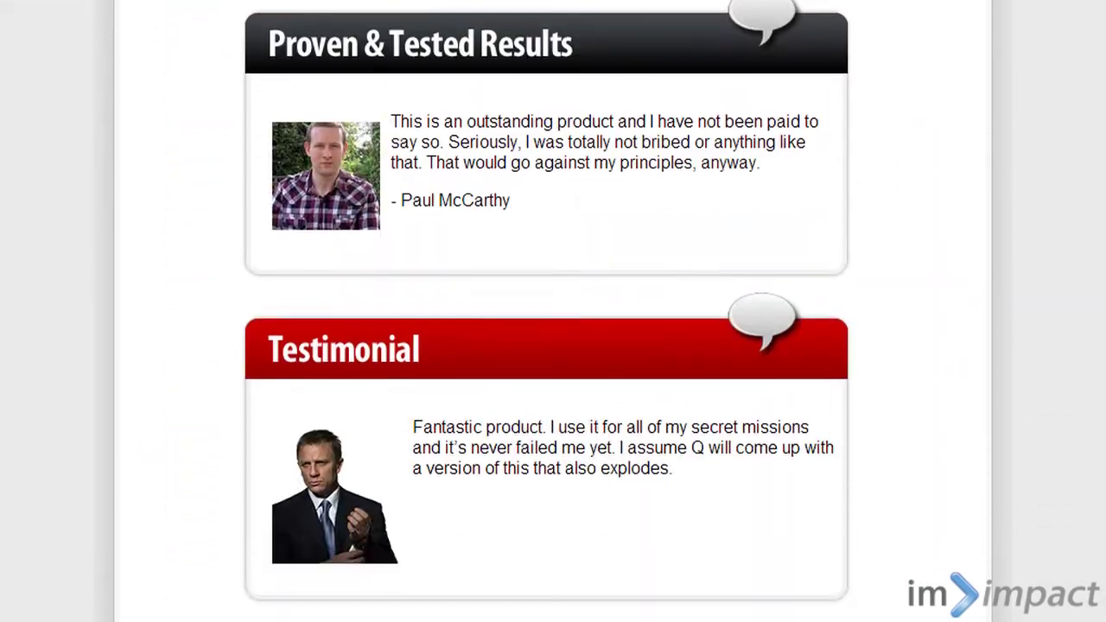
scroll(553, 311, "down", 15)
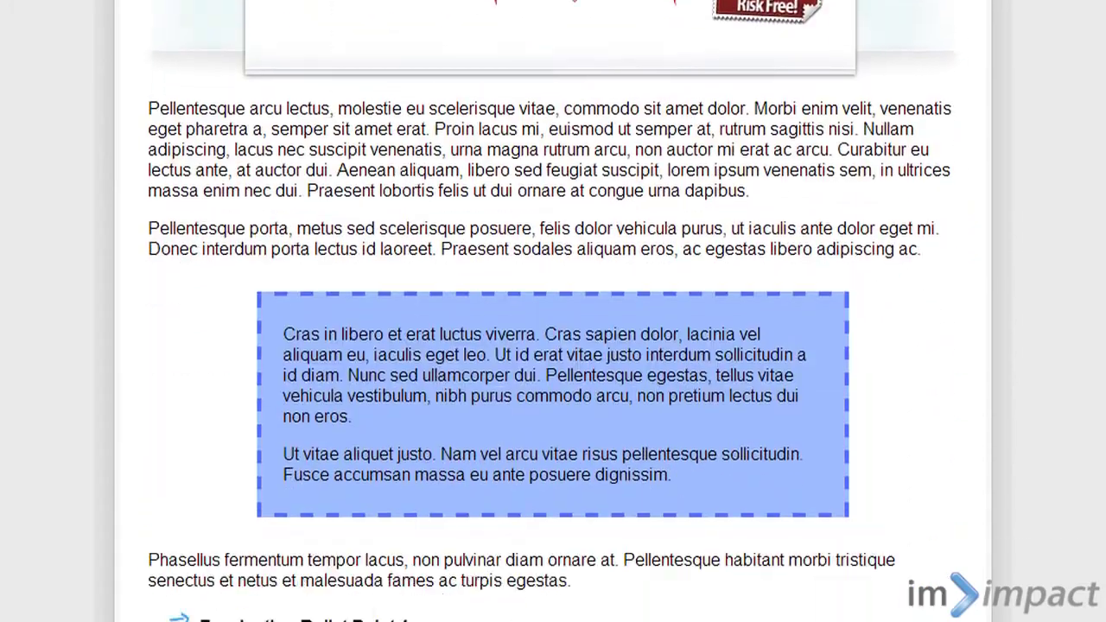
scroll(553, 311, "down", 15)
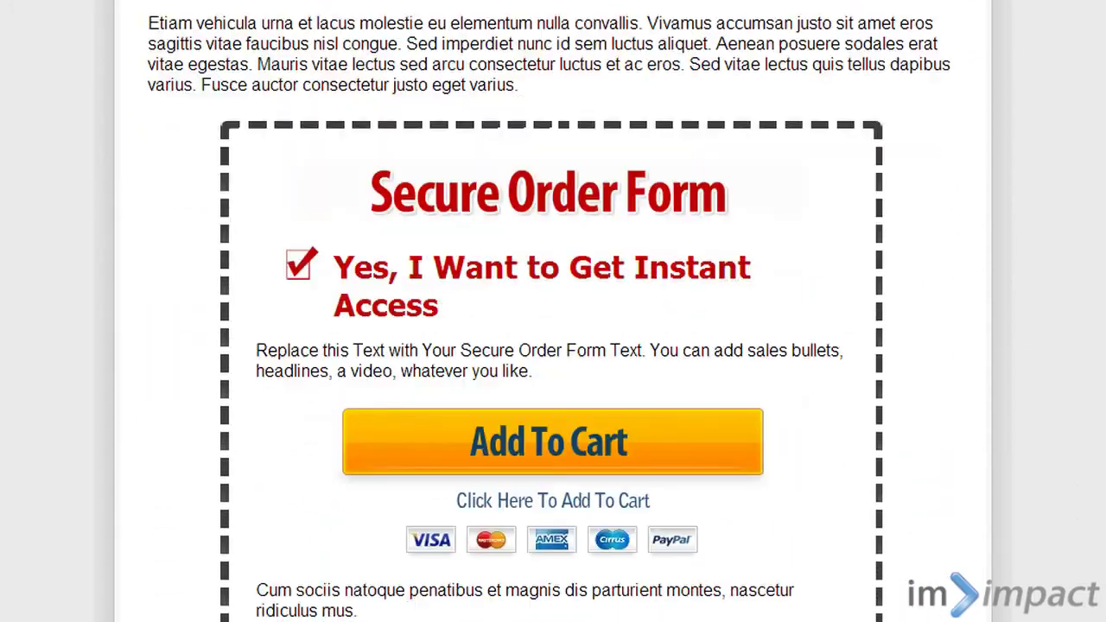
scroll(553, 311, "down", 6)
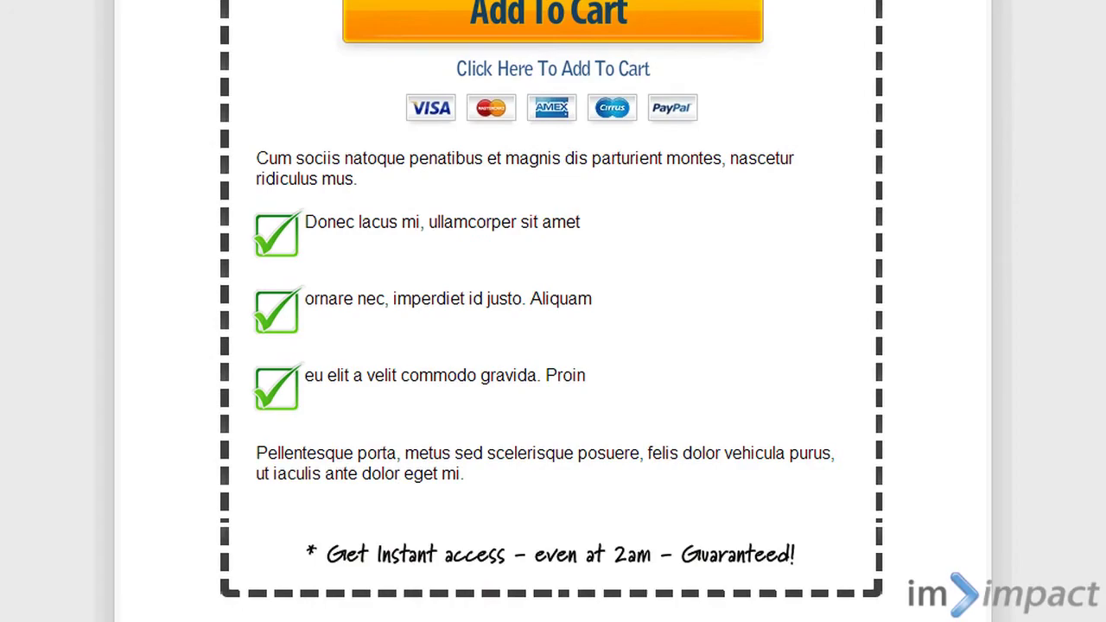
Review the sales page's order form, colored boxes, testimonials, checkmark bullets and sub-headings back up to the main headline
scroll(553, 311, "up", 12)
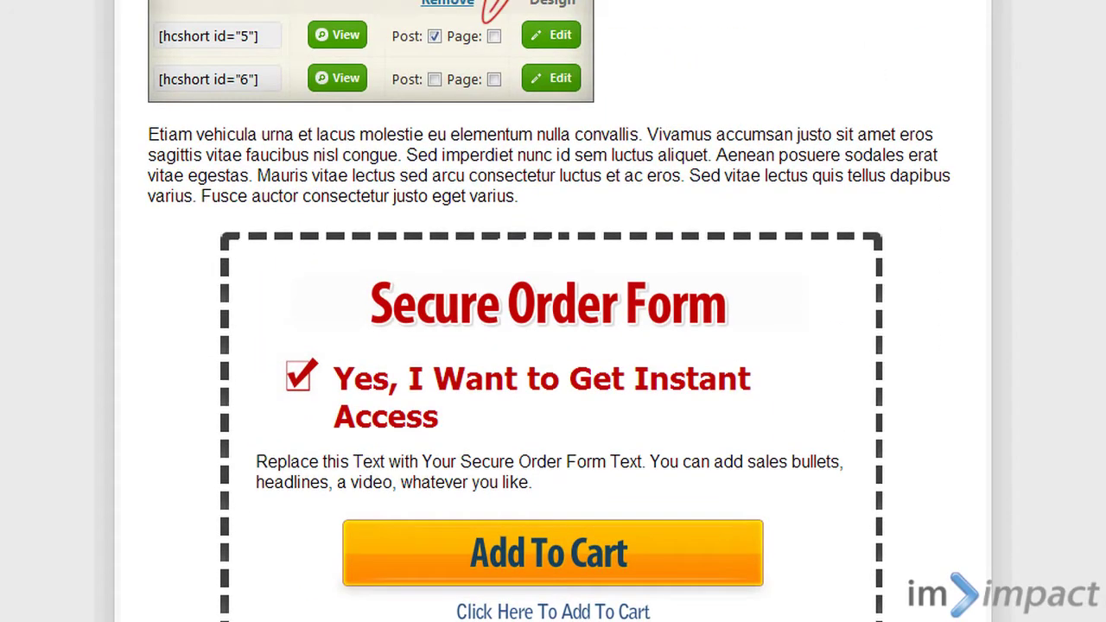
scroll(926, 380, "up", 18)
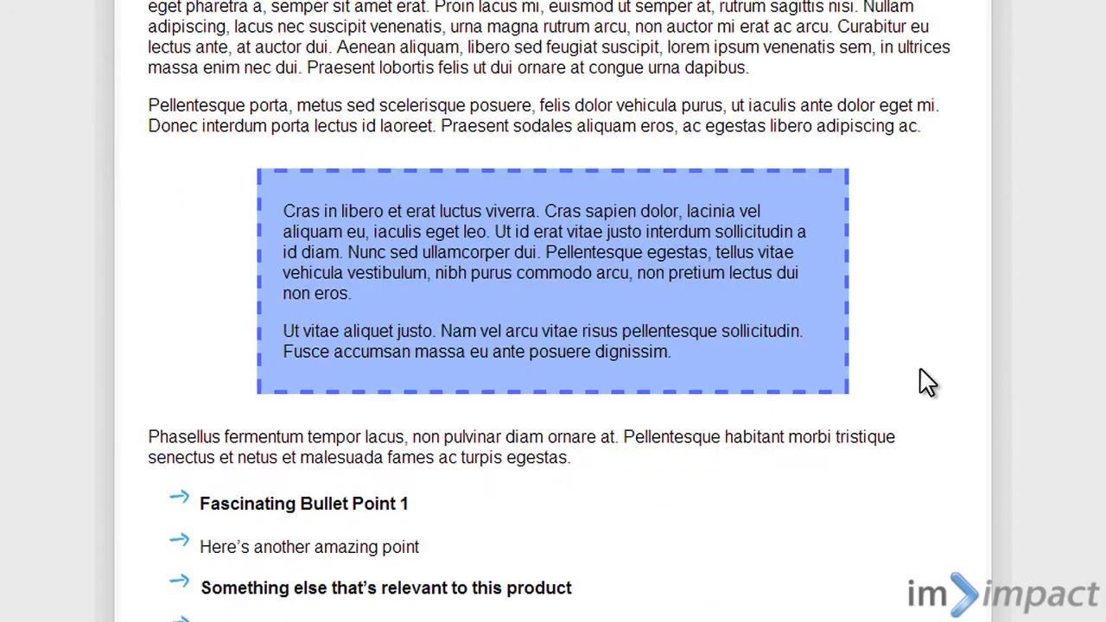
scroll(921, 376, "up", 20)
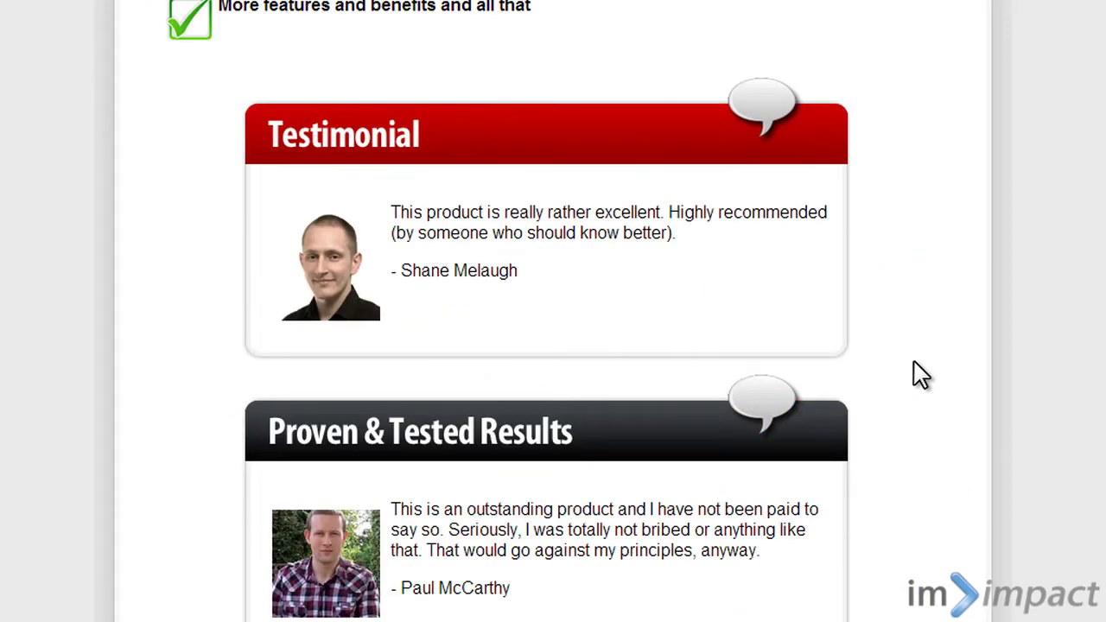
scroll(916, 376, "up", 7)
scroll(630, 388, "down", 5)
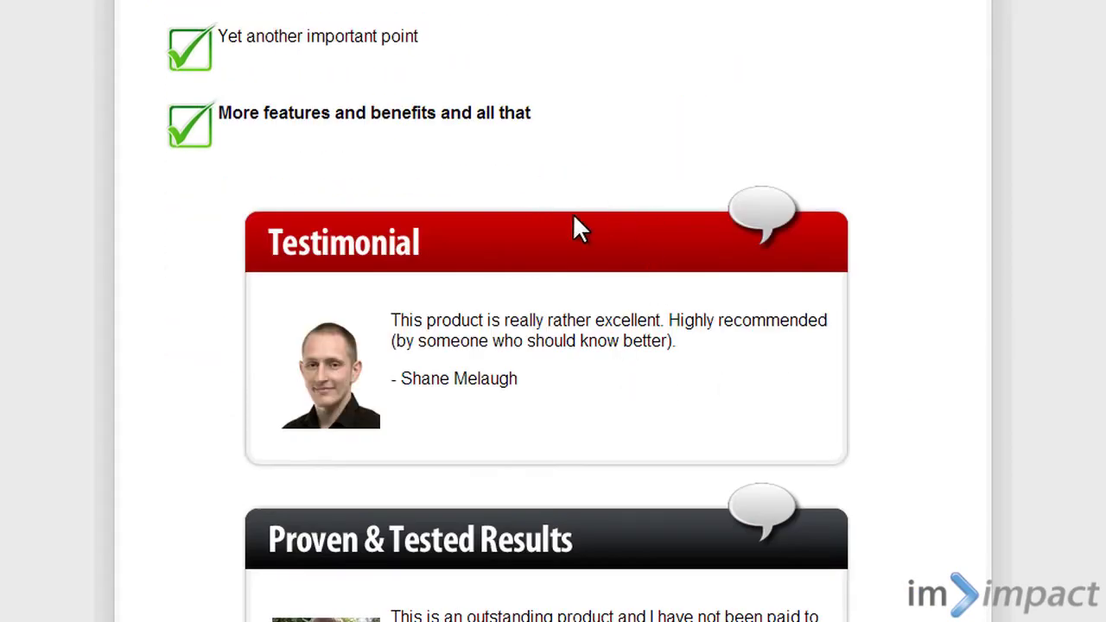
scroll(579, 229, "up", 10)
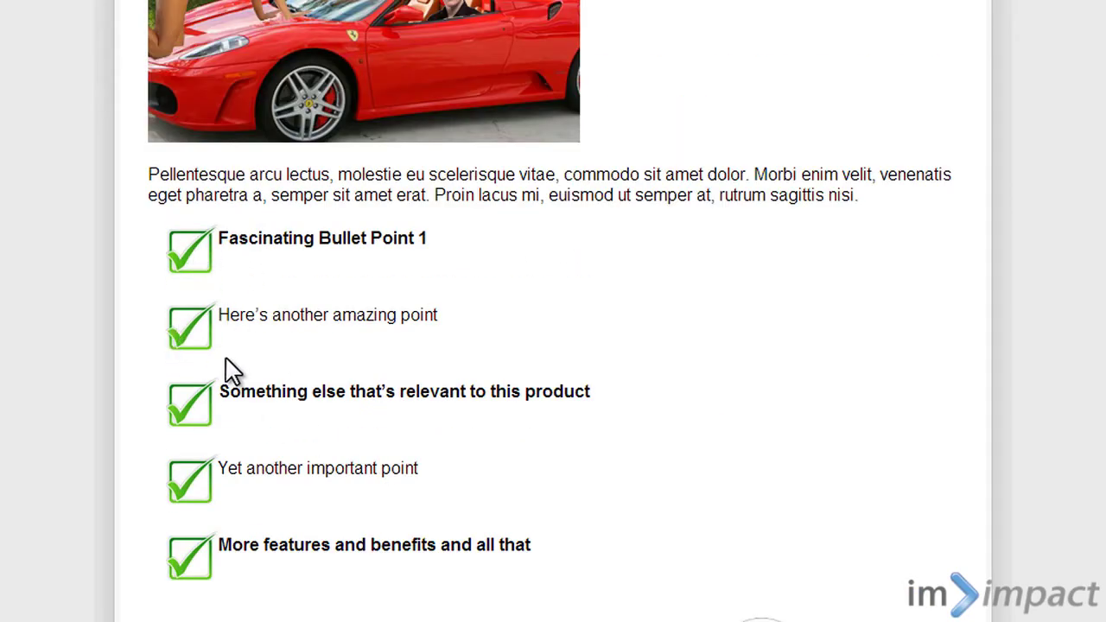
scroll(233, 369, "up", 20)
scroll(525, 307, "down", 5)
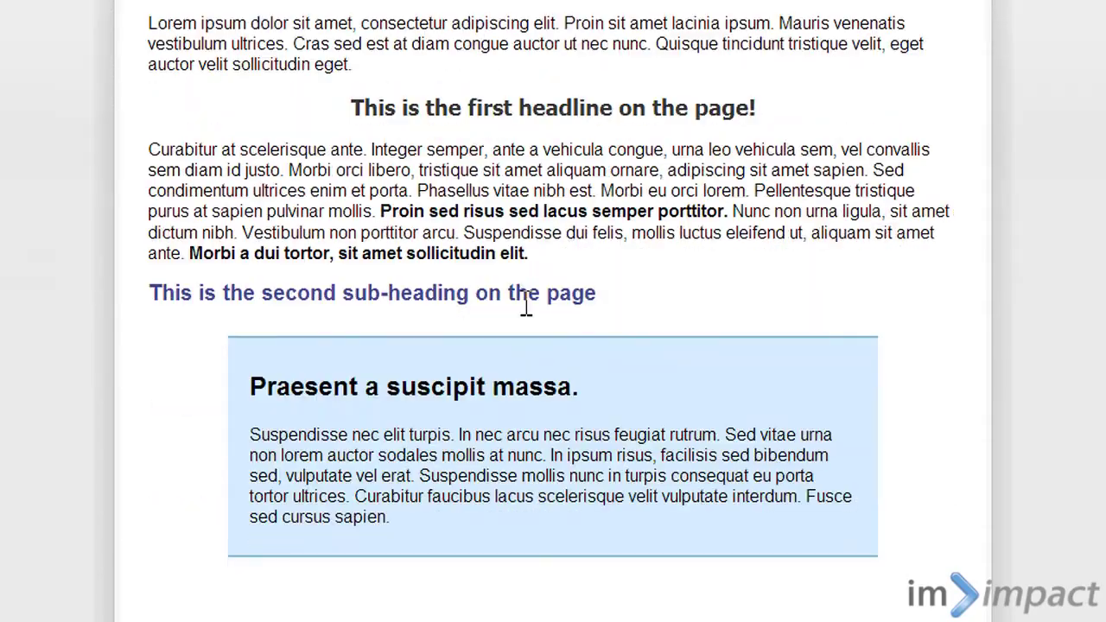
scroll(629, 415, "up", 10)
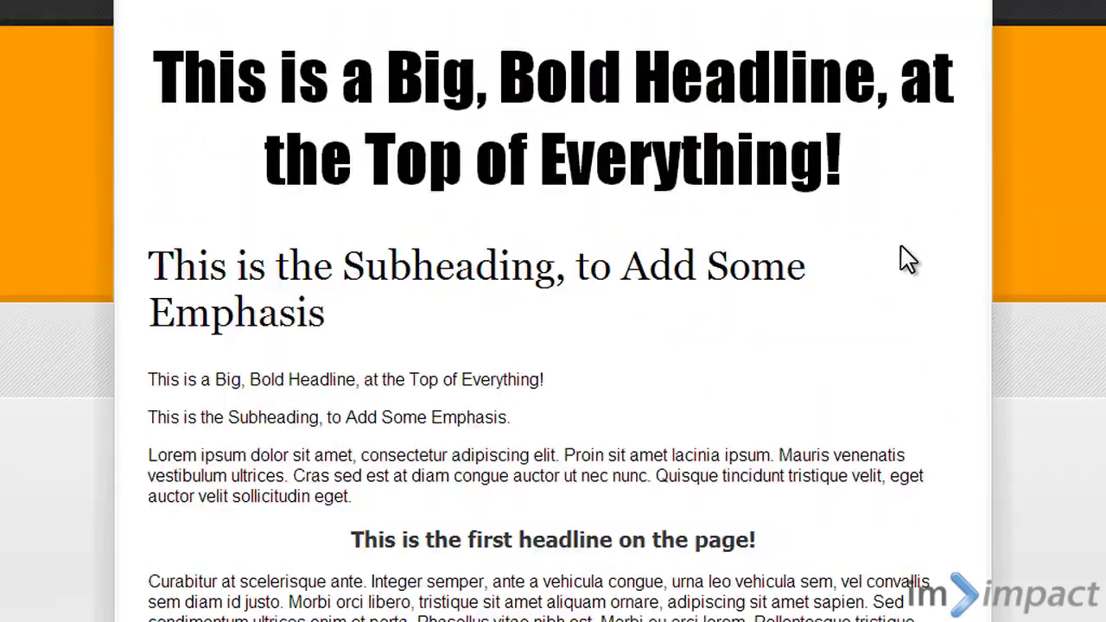
scroll(907, 259, "up", 2)
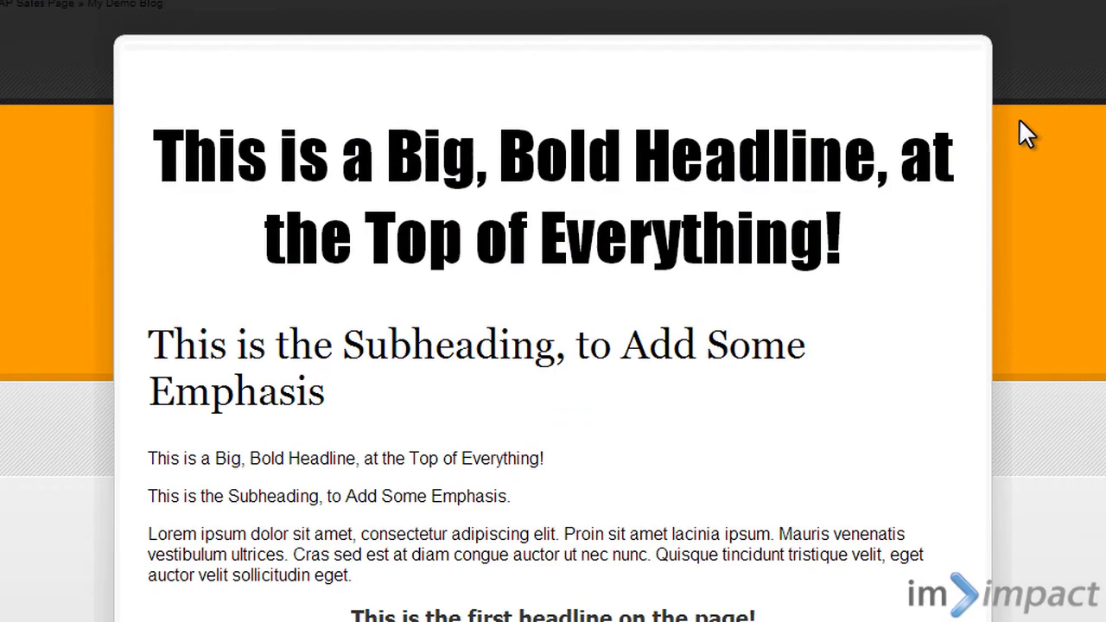
Switch to the editor of AP Sales Page and examine its setup, Sales Page Options, custom and SEO sections
key("ctrl+Tab")
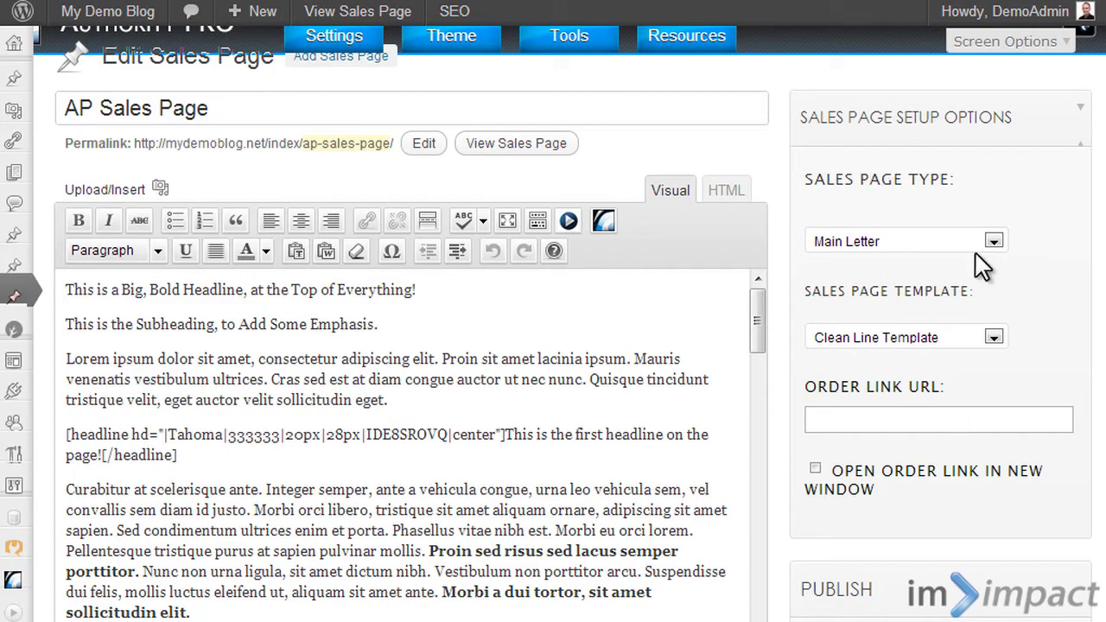
scroll(872, 388, "down", 10)
scroll(518, 337, "down", 5)
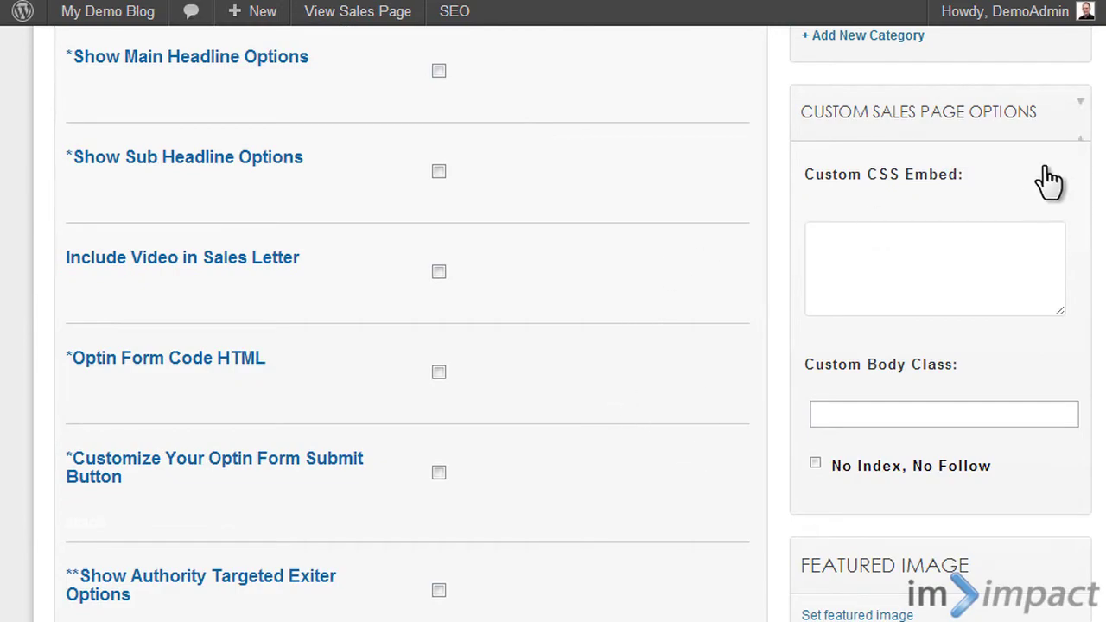
scroll(1047, 178, "down", 6)
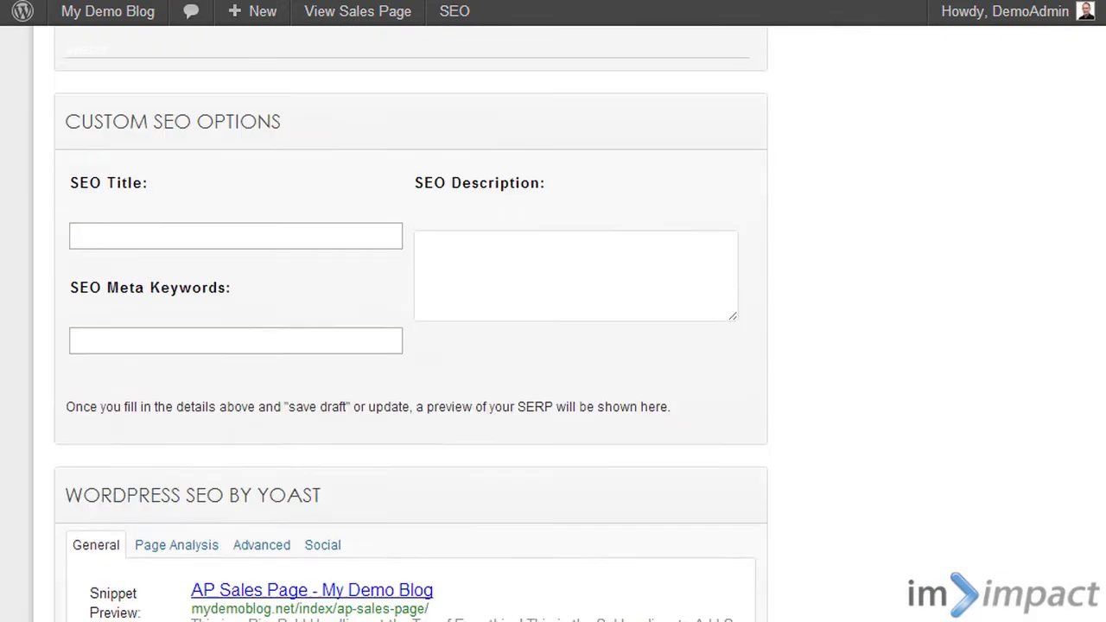
scroll(1104, 194, "up", 10)
scroll(1104, 194, "up", 12)
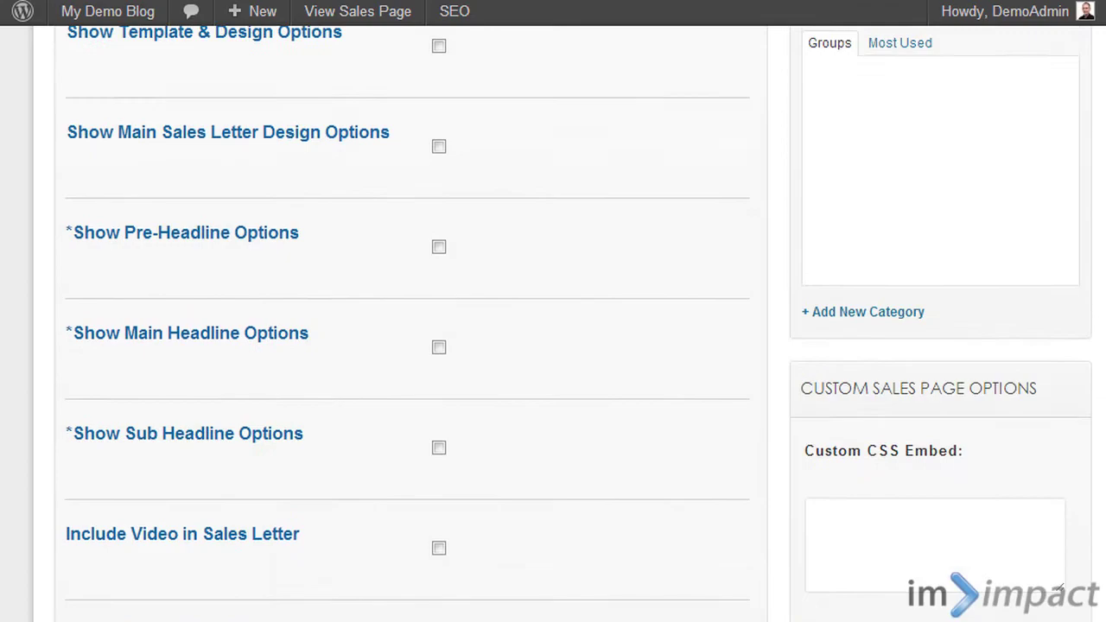
scroll(1104, 207, "down", 12)
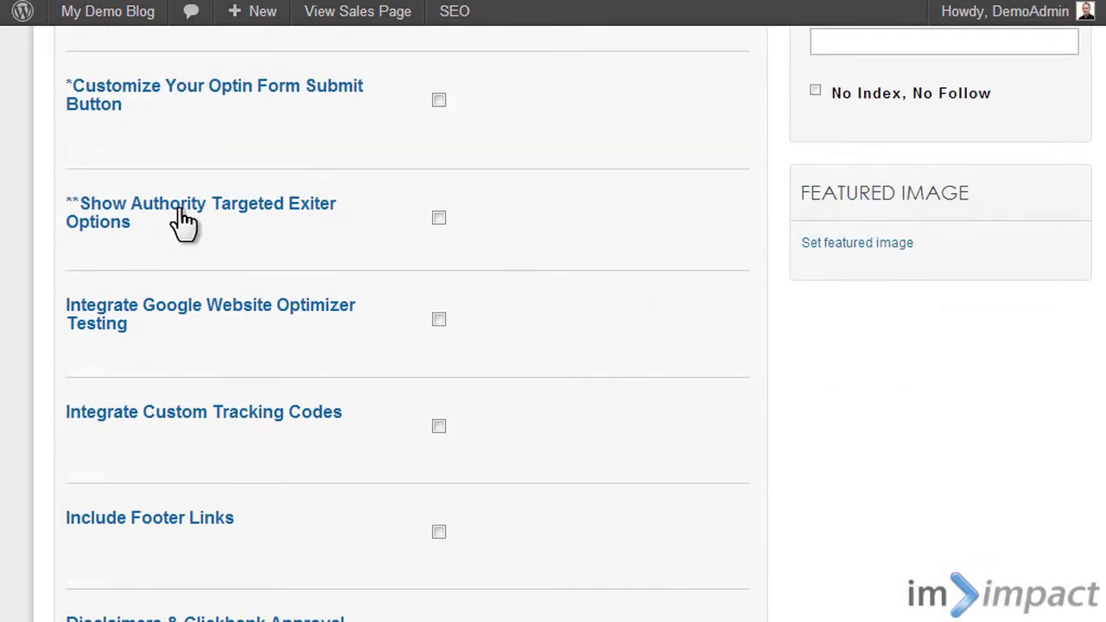
Show and hide again the options for the Authority Targeted Exiter, optin form submit button and sales letter video, reviewing the Sales Page Options
left_click(439, 218)
left_click(439, 217)
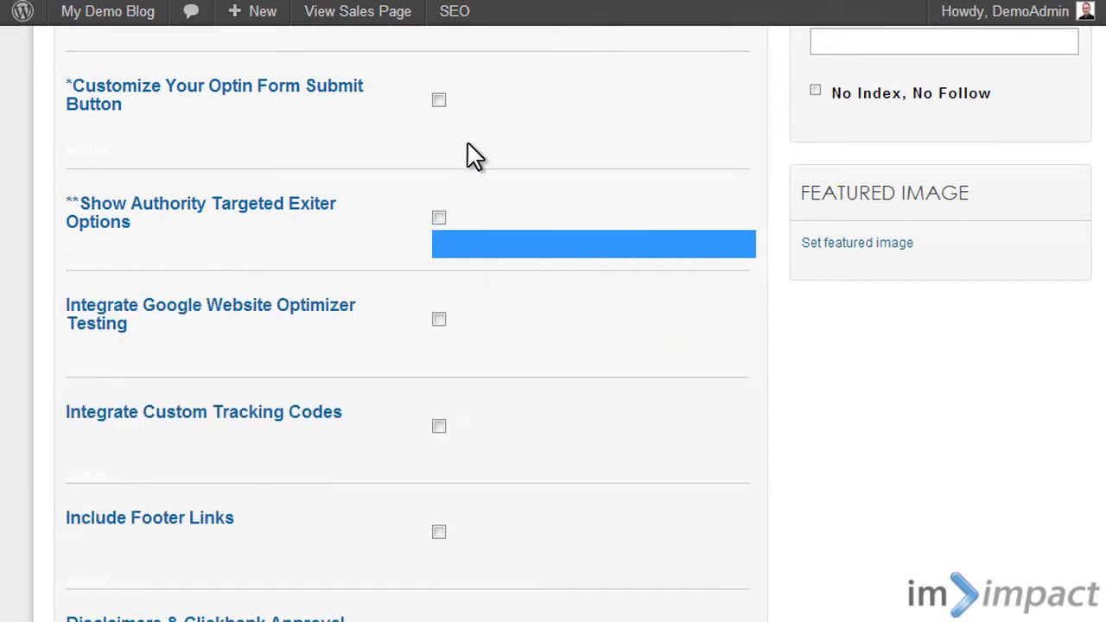
left_click(439, 100)
left_click(439, 100)
scroll(442, 108, "up", 4)
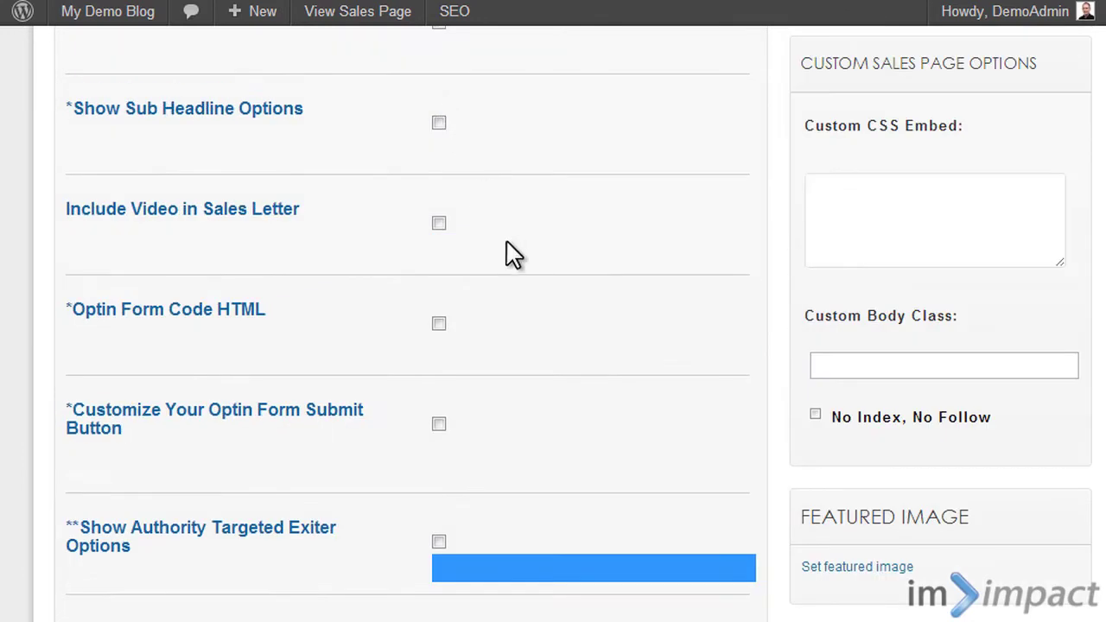
left_click(441, 224)
left_click(441, 225)
scroll(557, 207, "up", 3)
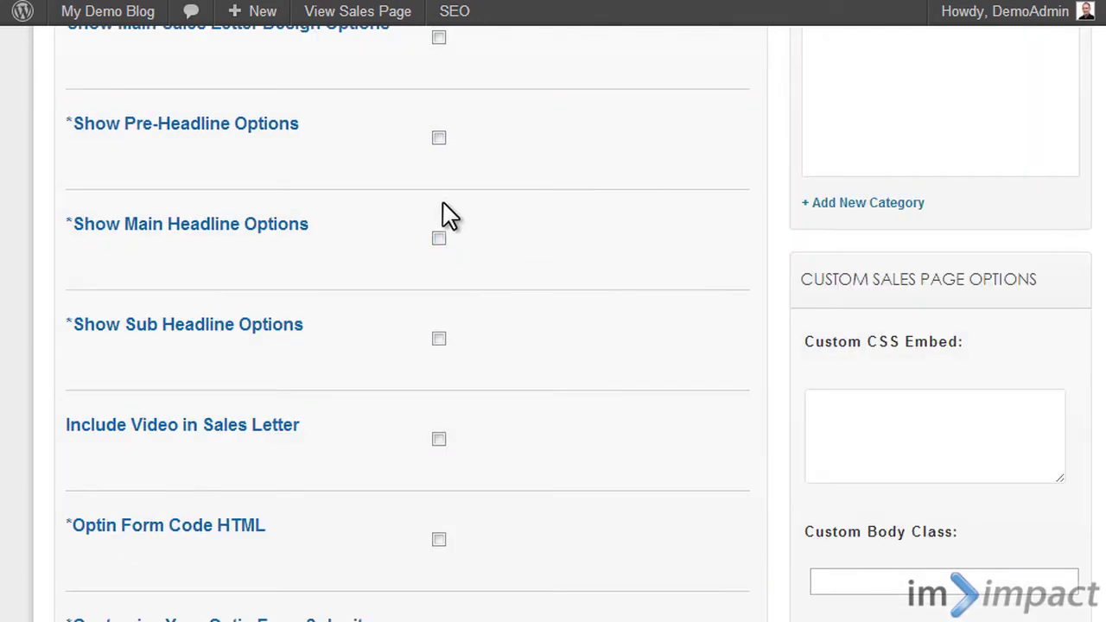
scroll(691, 237, "up", 3)
scroll(734, 287, "up", 3)
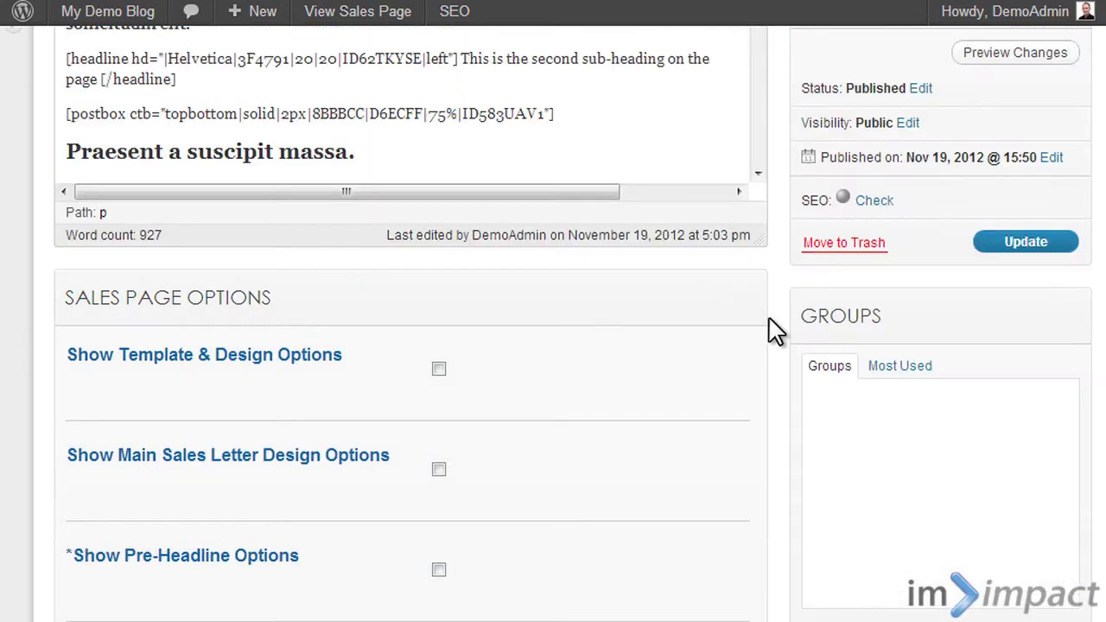
Start an Add Custom Post Box shortcode on a new line below the first headline in the sales page content
scroll(772, 328, "up", 3)
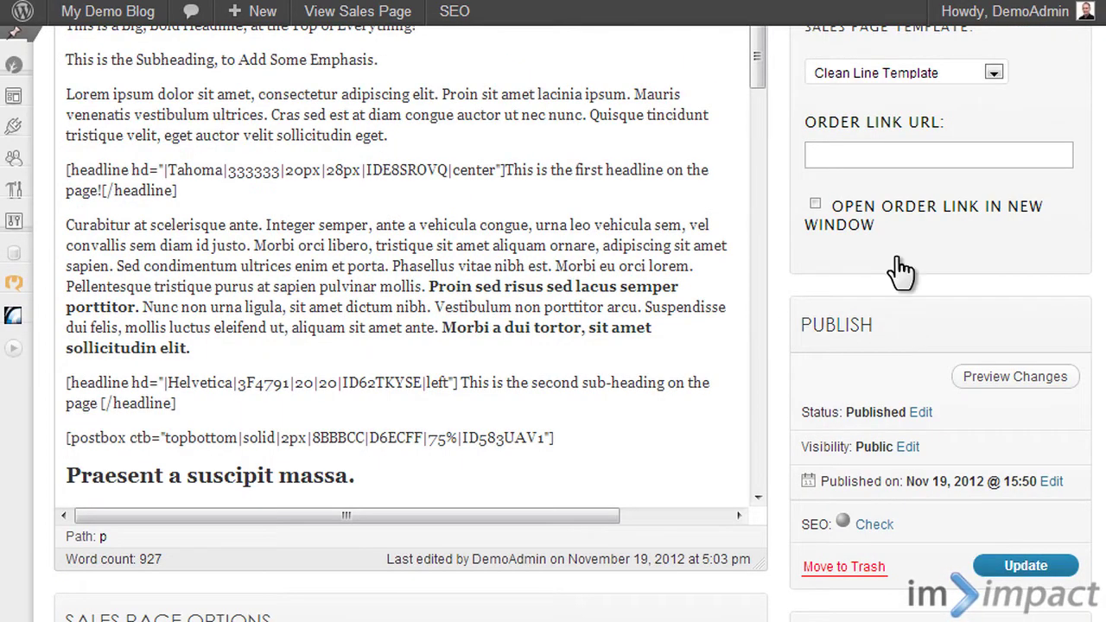
scroll(898, 272, "up", 1)
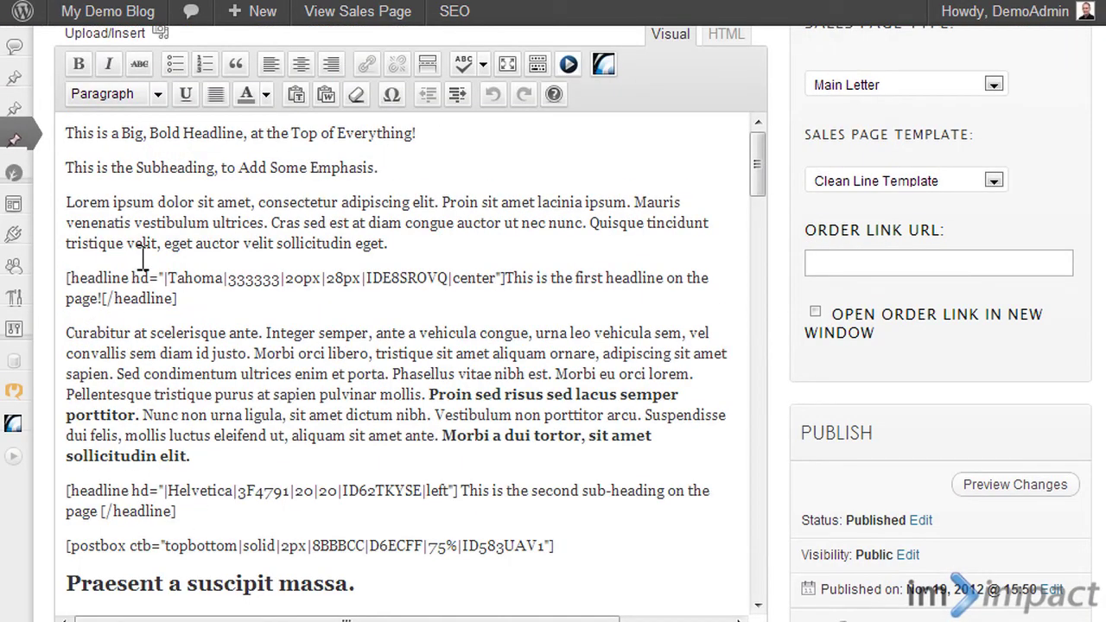
left_click(230, 304)
key("Return")
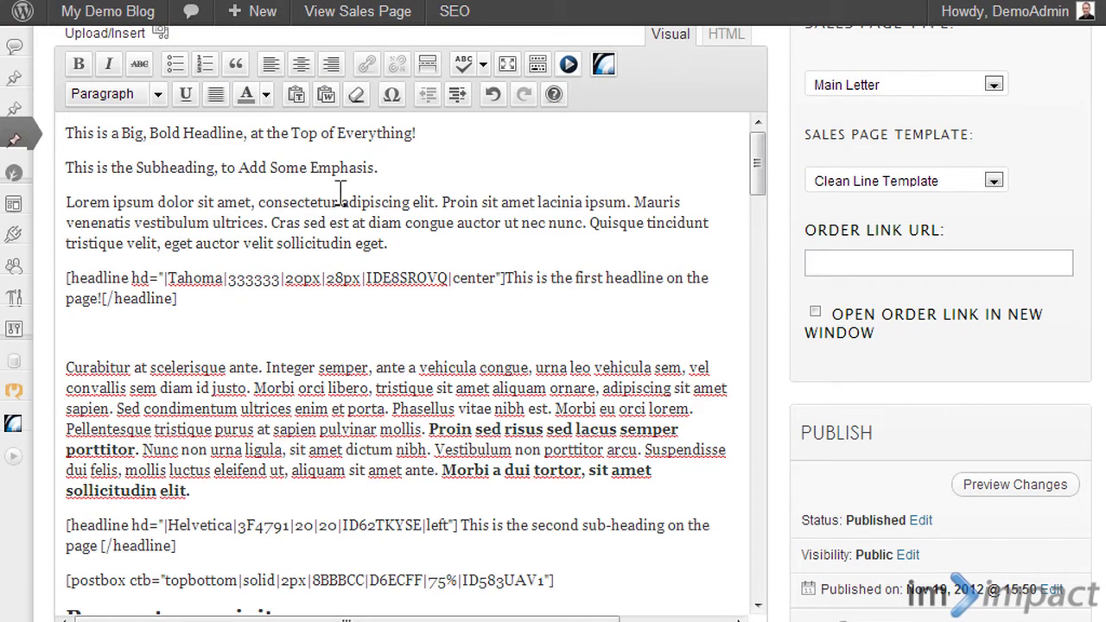
left_click(605, 65)
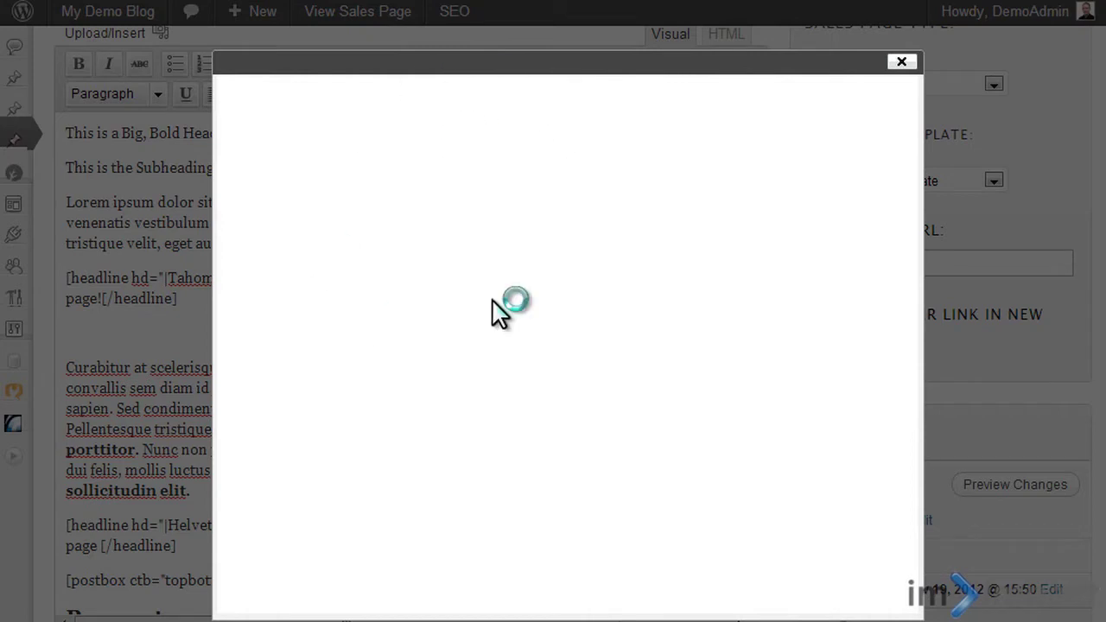
left_click(639, 180)
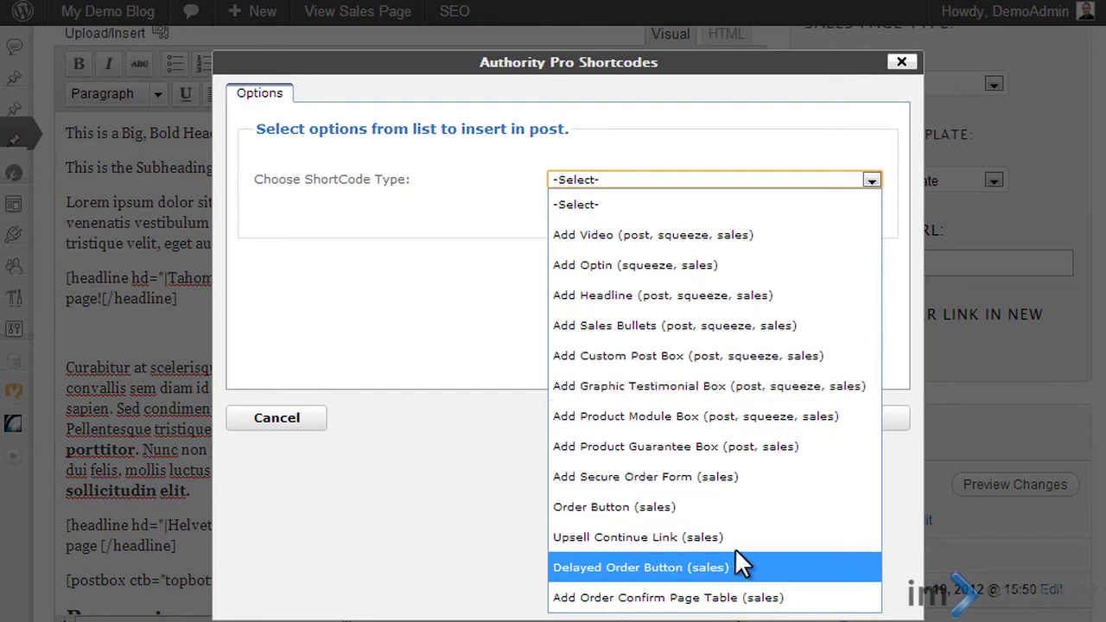
left_click(679, 355)
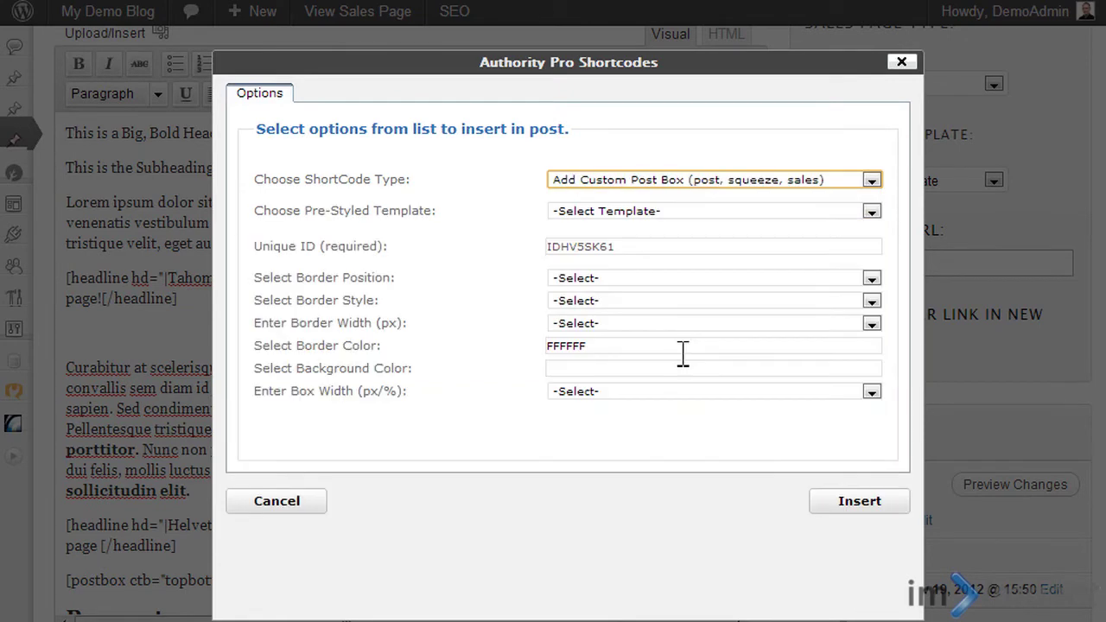
Style the post box with Template 2, change its border style to Solid Border and insert it into the page
left_click(676, 215)
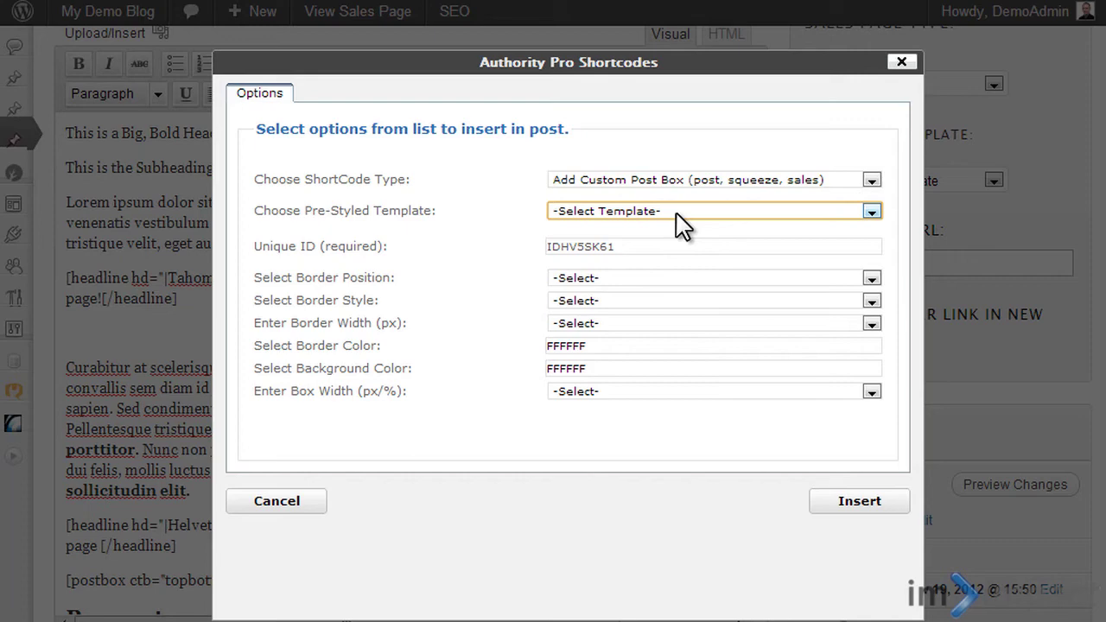
left_click(679, 216)
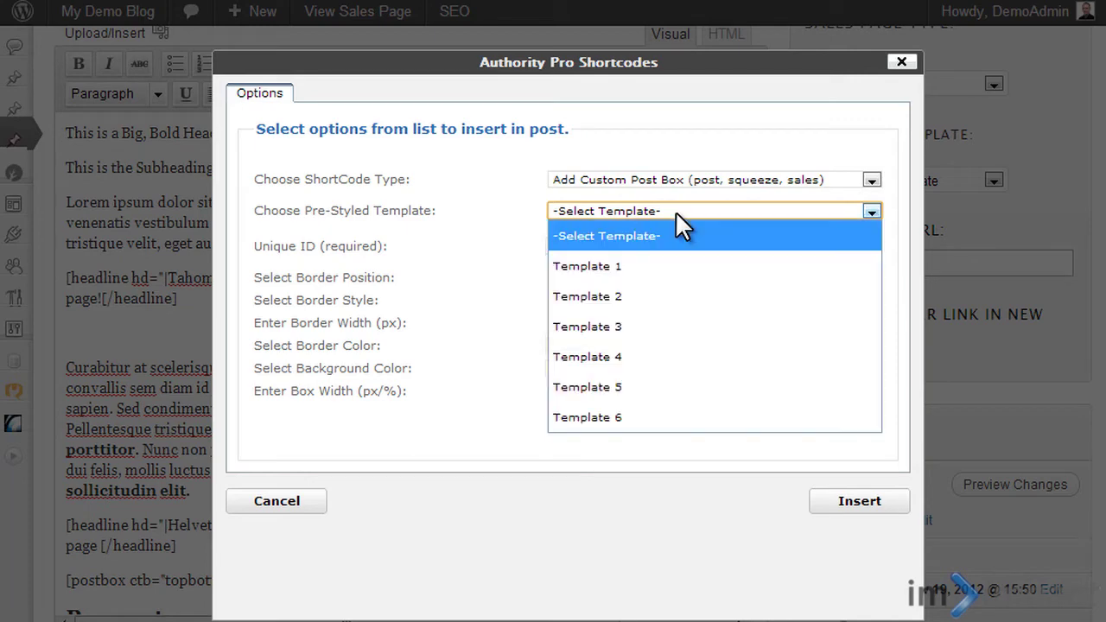
left_click(638, 299)
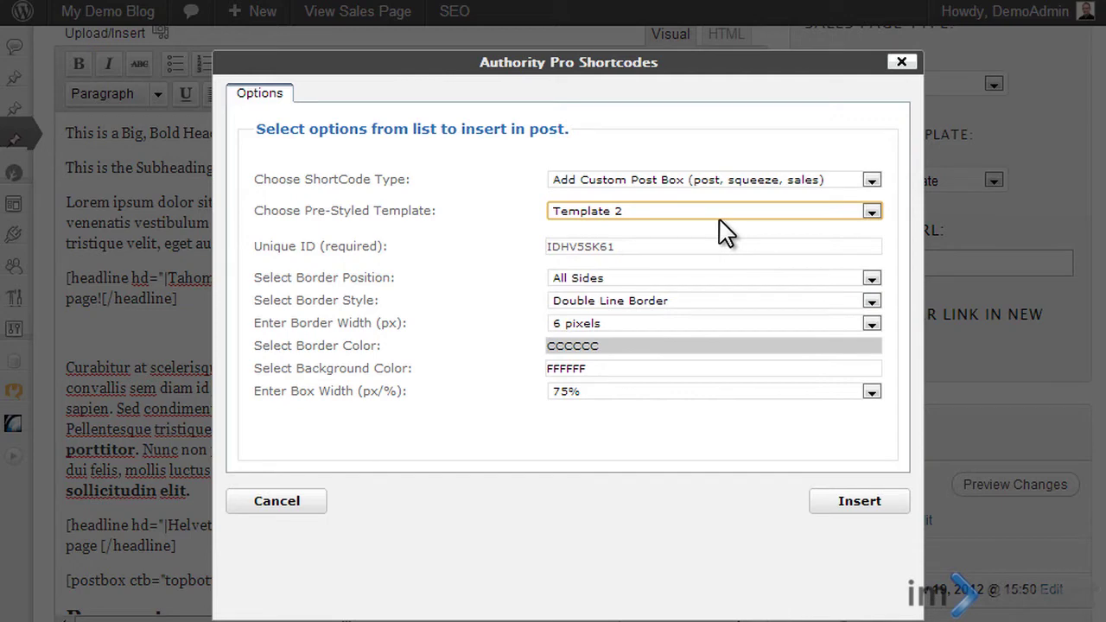
left_click(658, 302)
left_click(656, 351)
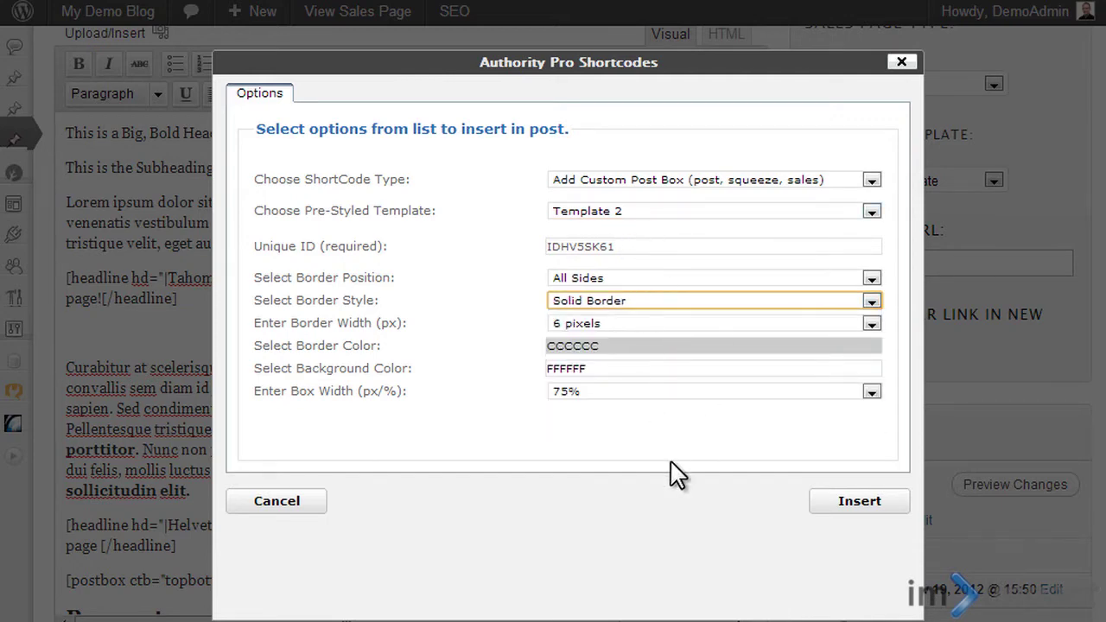
left_click(842, 502)
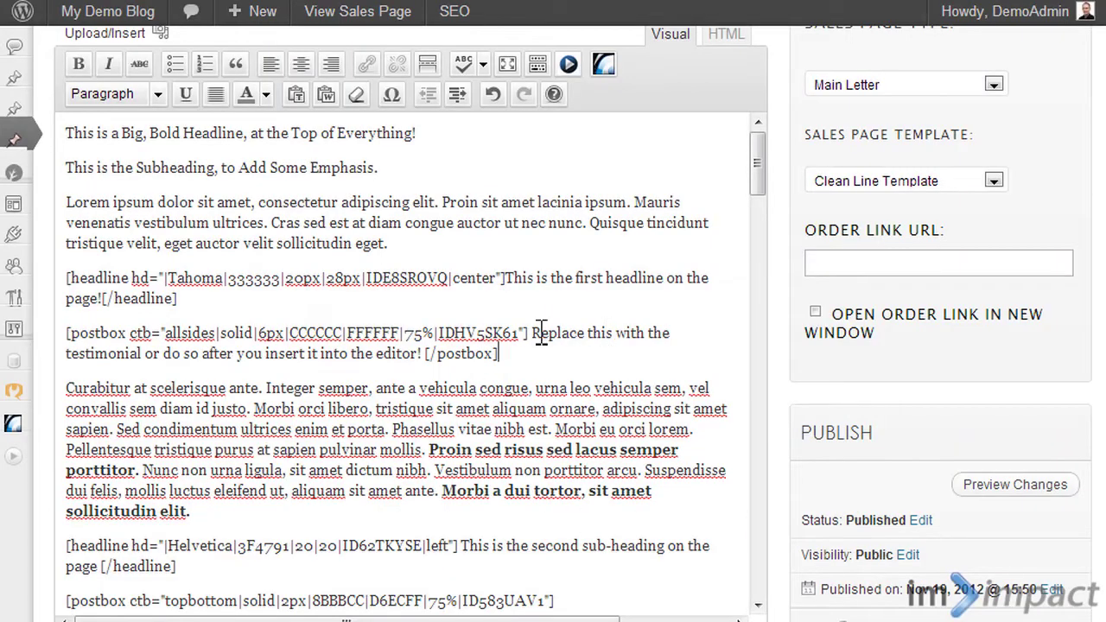
Update AP Sales Page with the inserted post box
scroll(930, 336, "up", 3)
scroll(970, 259, "down", 2)
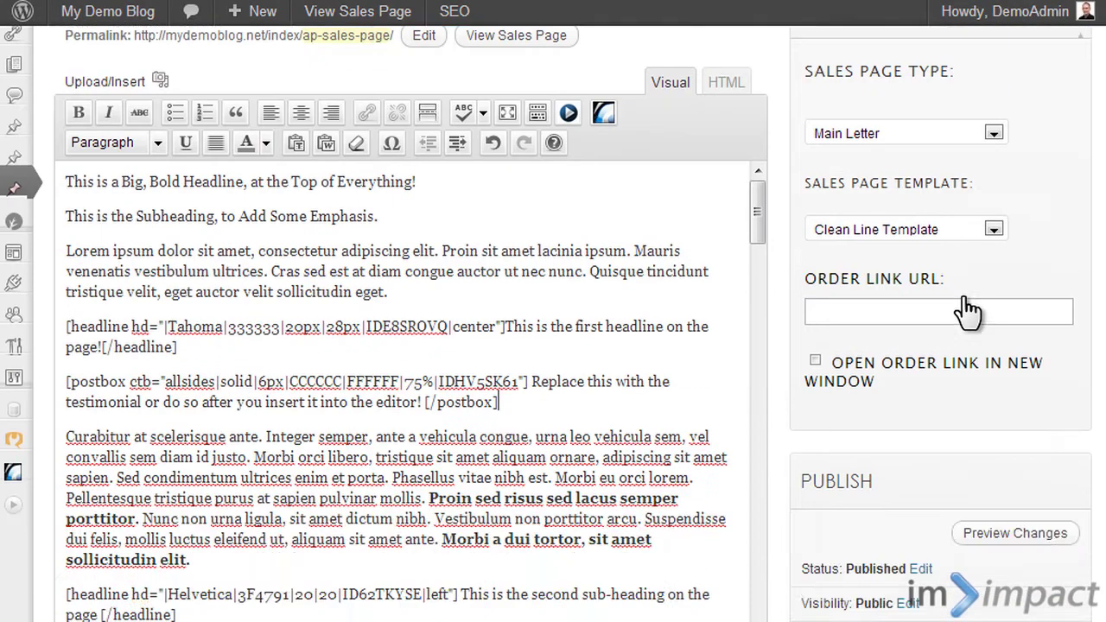
scroll(968, 311, "up", 2)
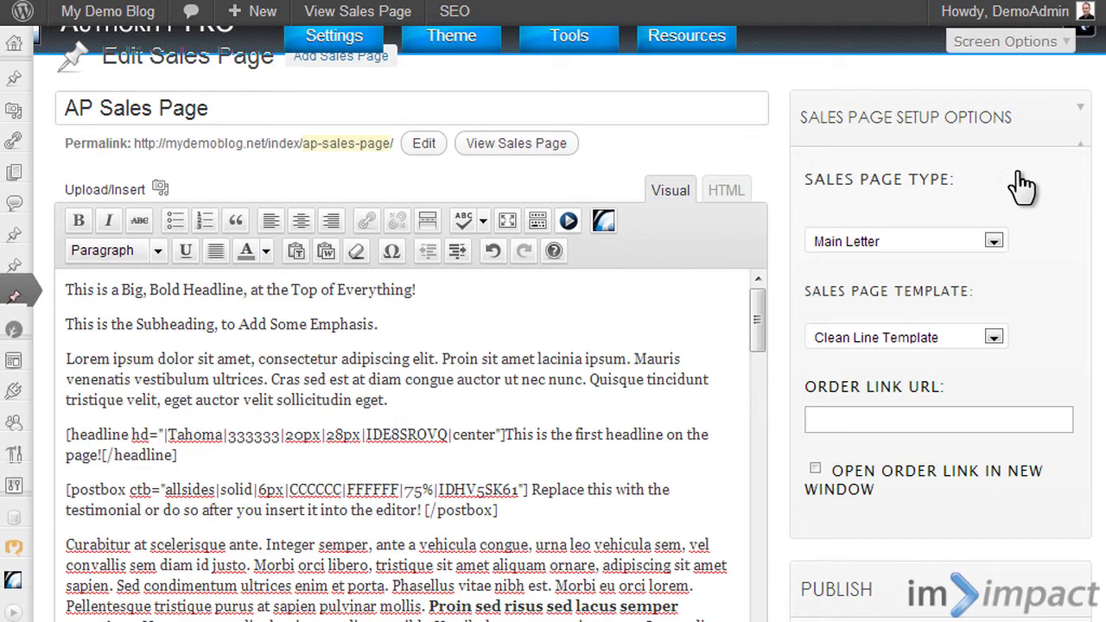
scroll(1019, 215, "down", 4)
left_click(1021, 613)
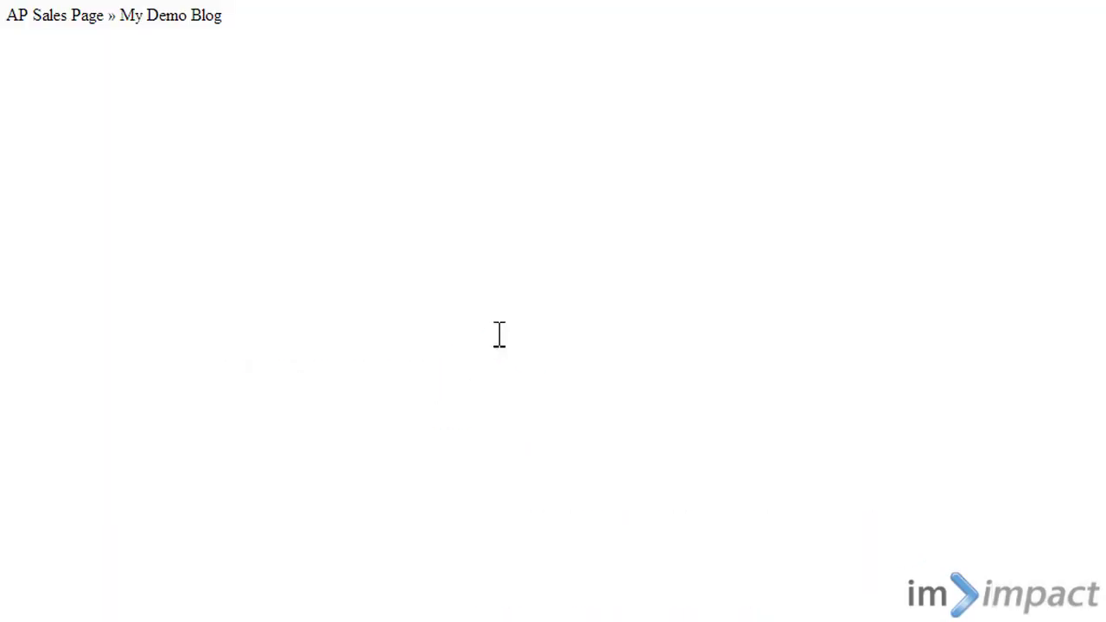
View the new post box on the live sales page, inspect its element in the developer tools and close them again
scroll(535, 303, "down", 5)
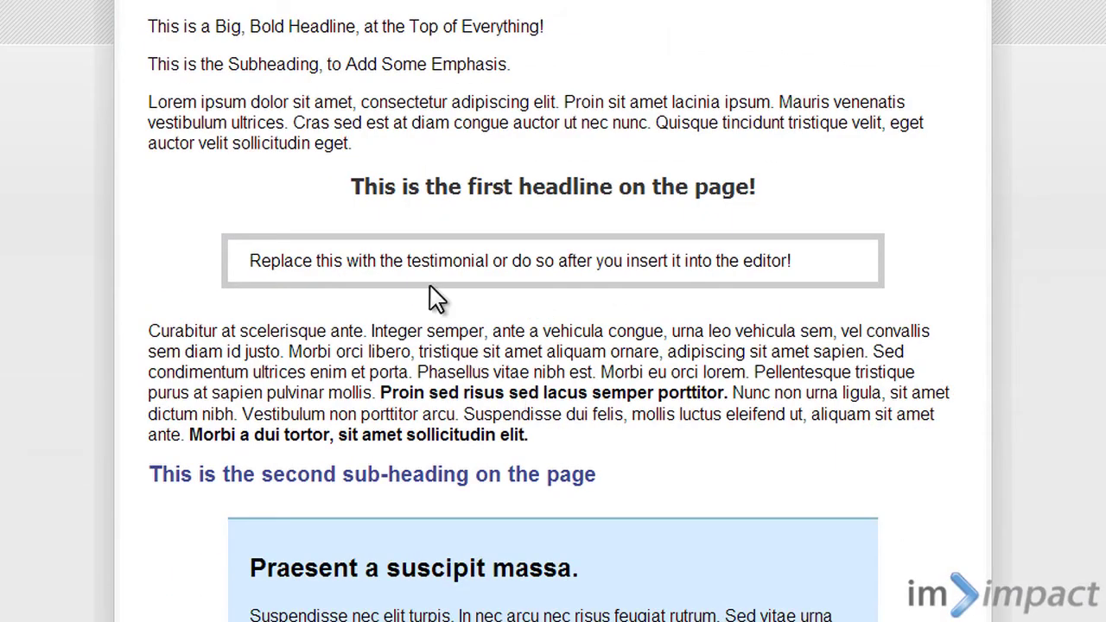
left_click_drag(330, 259, 490, 264)
left_click(523, 354)
right_click(356, 250)
left_click(476, 574)
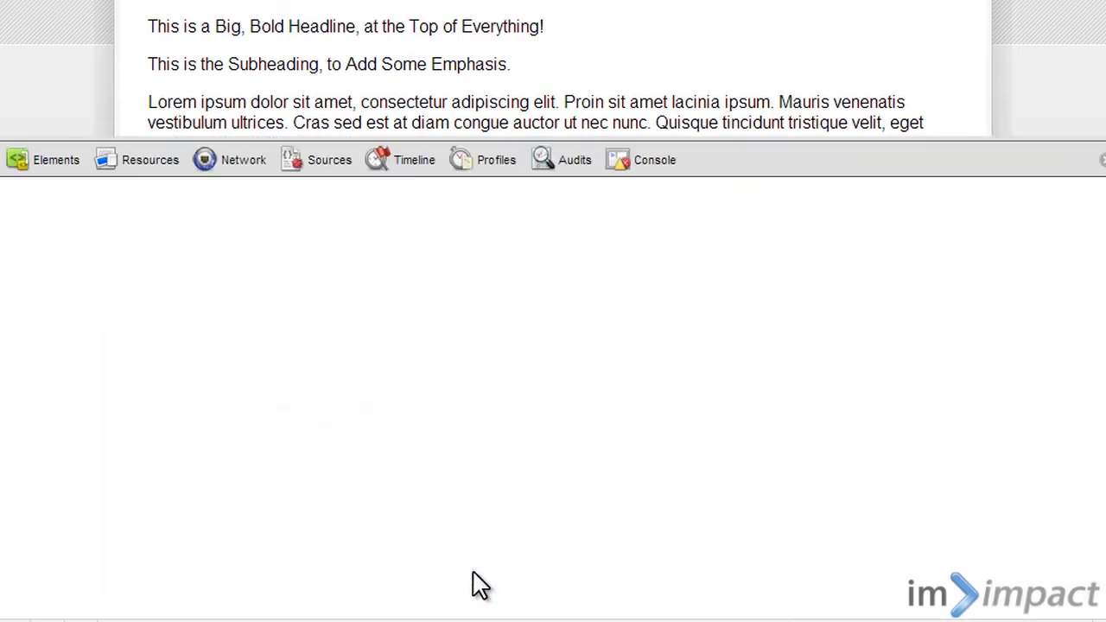
scroll(453, 318, "down", 3)
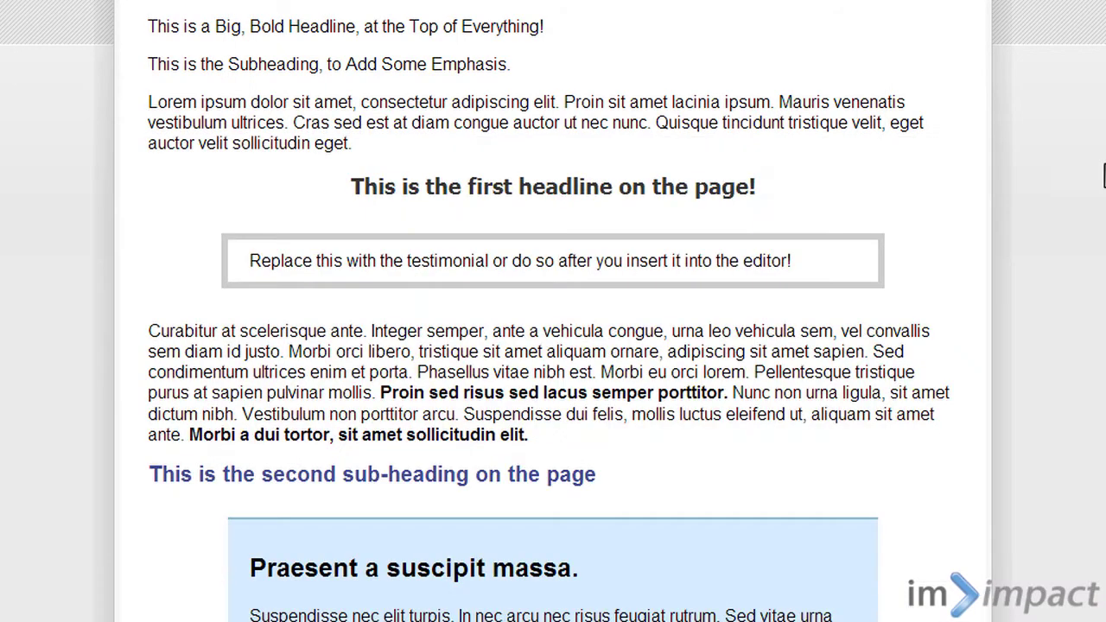
left_click(1103, 160)
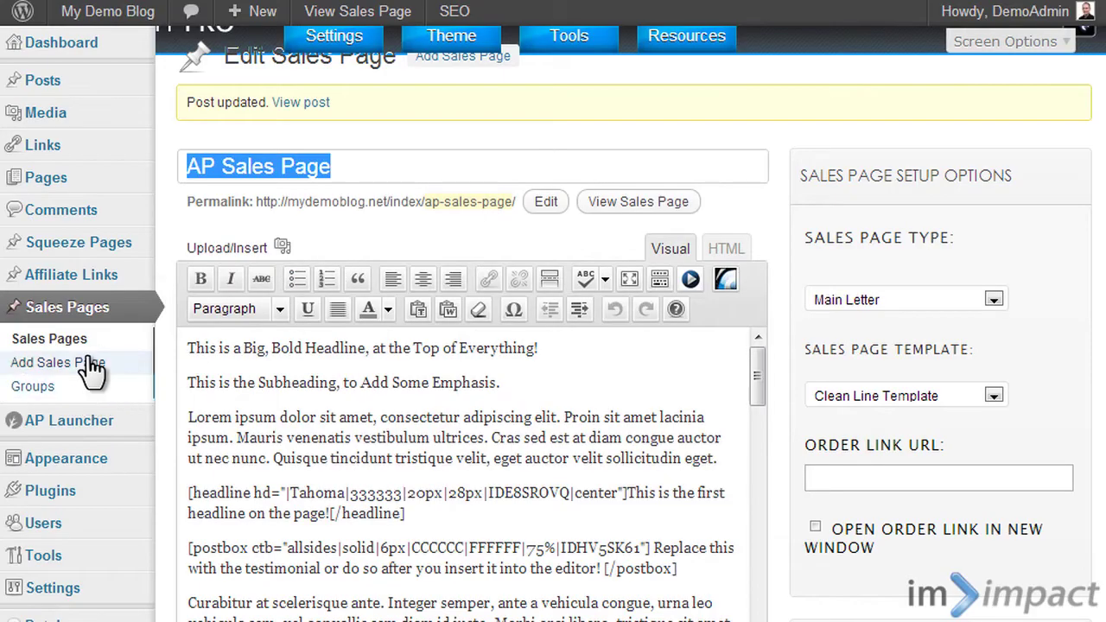
Open AP Squeeze from the list of squeeze pages for editing
mouse_move(92, 273)
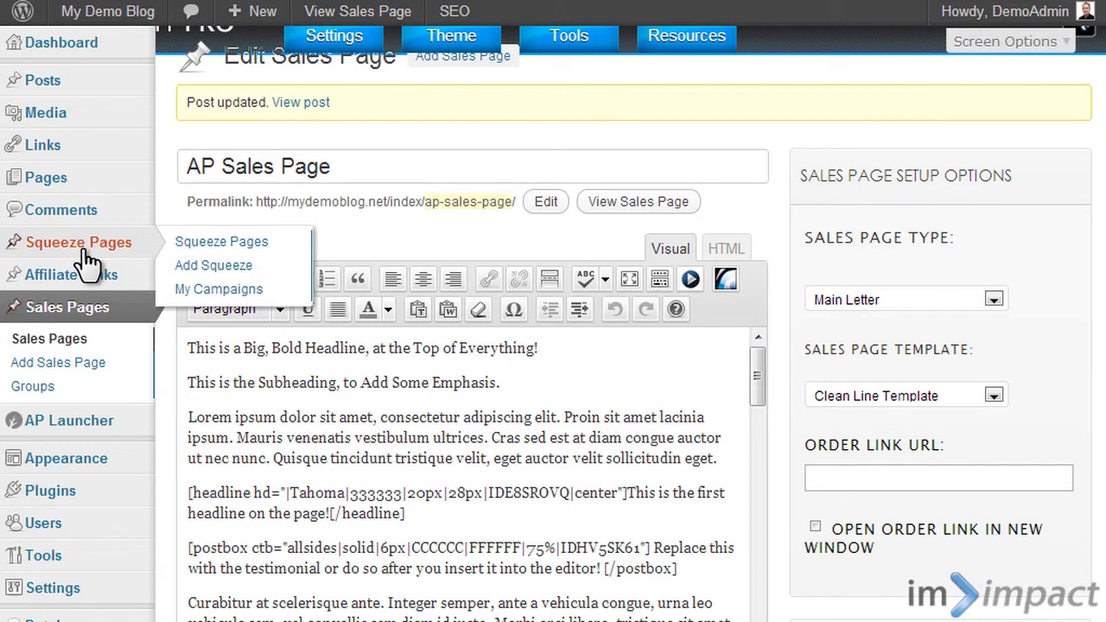
left_click(86, 252)
mouse_move(214, 246)
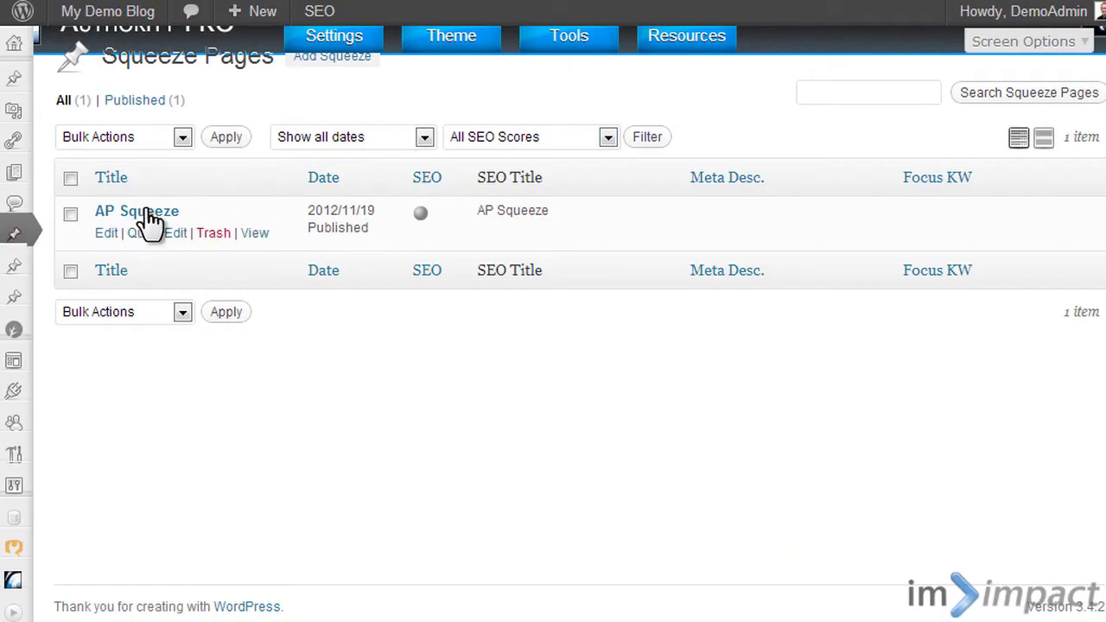
left_click(152, 214)
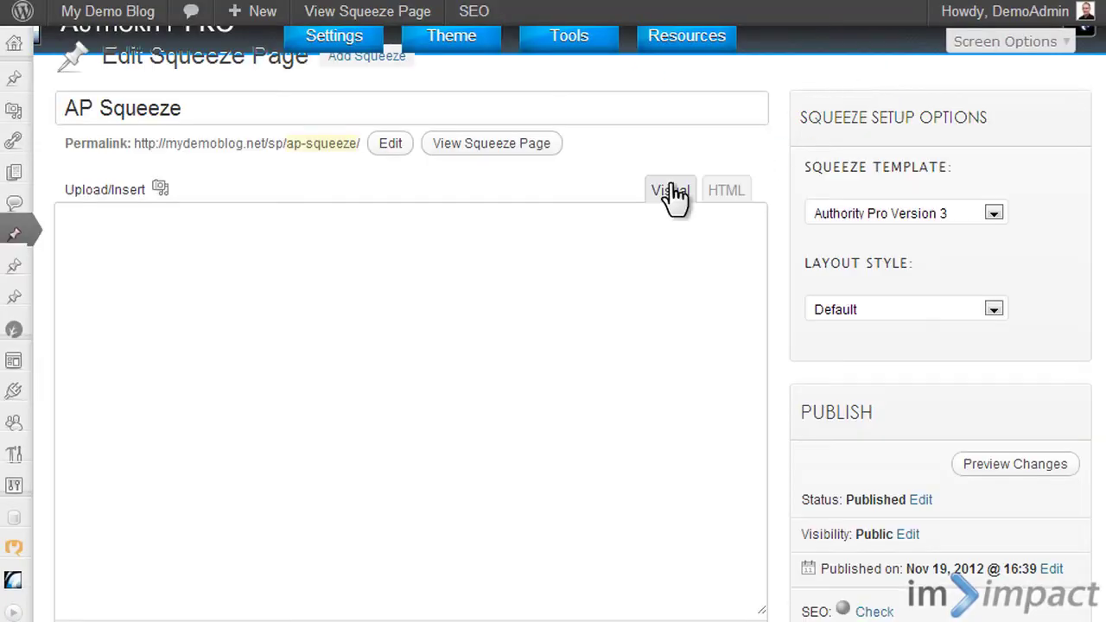
Include a sidebar optin image in AP Squeeze, select Black Arrow Down 4 and update the squeeze page
scroll(858, 302, "down", 9)
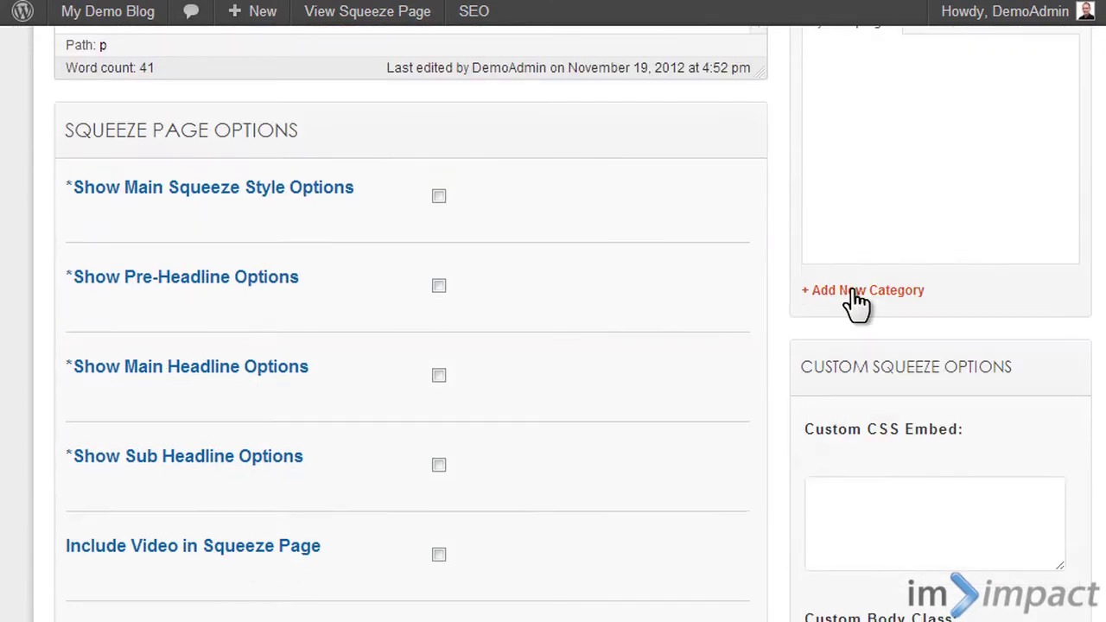
scroll(442, 182, "down", 1)
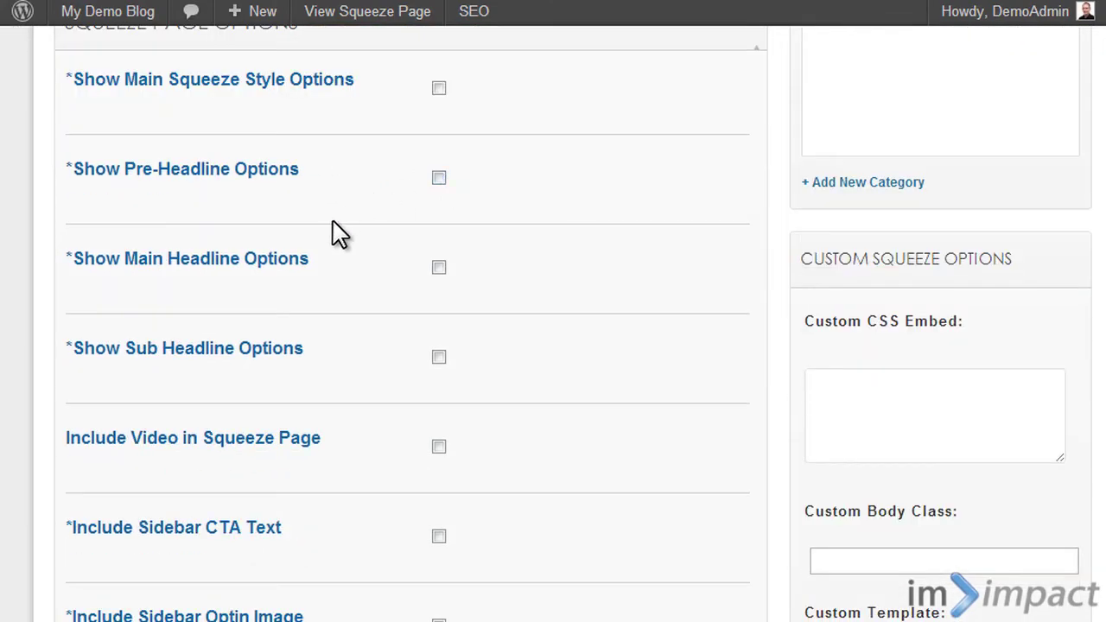
scroll(363, 358, "down", 1)
scroll(339, 348, "down", 1)
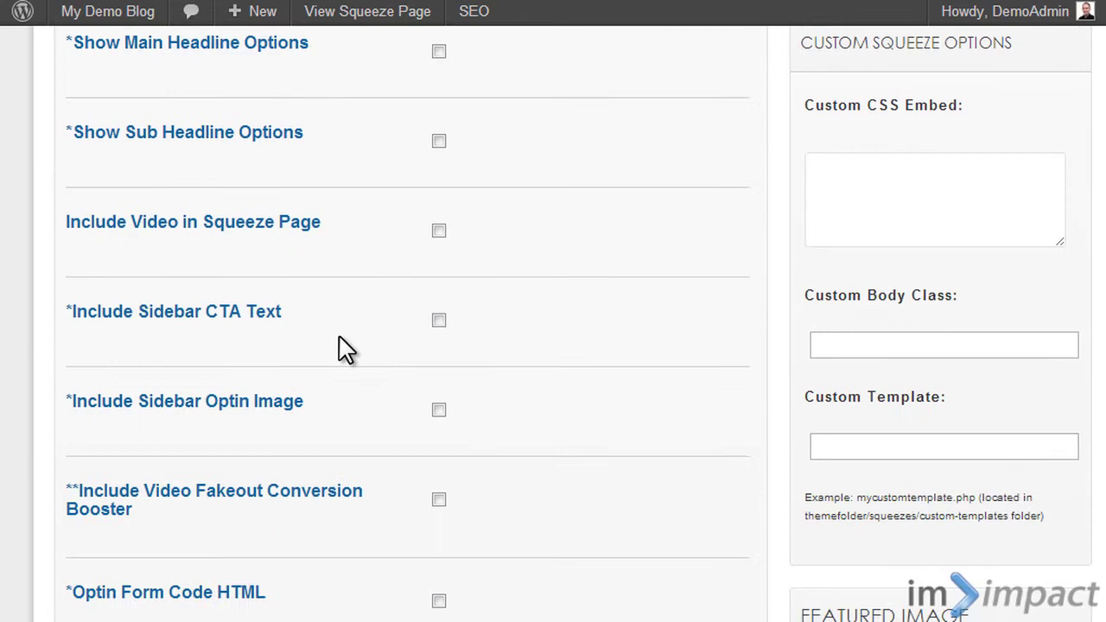
scroll(420, 403, "down", 1)
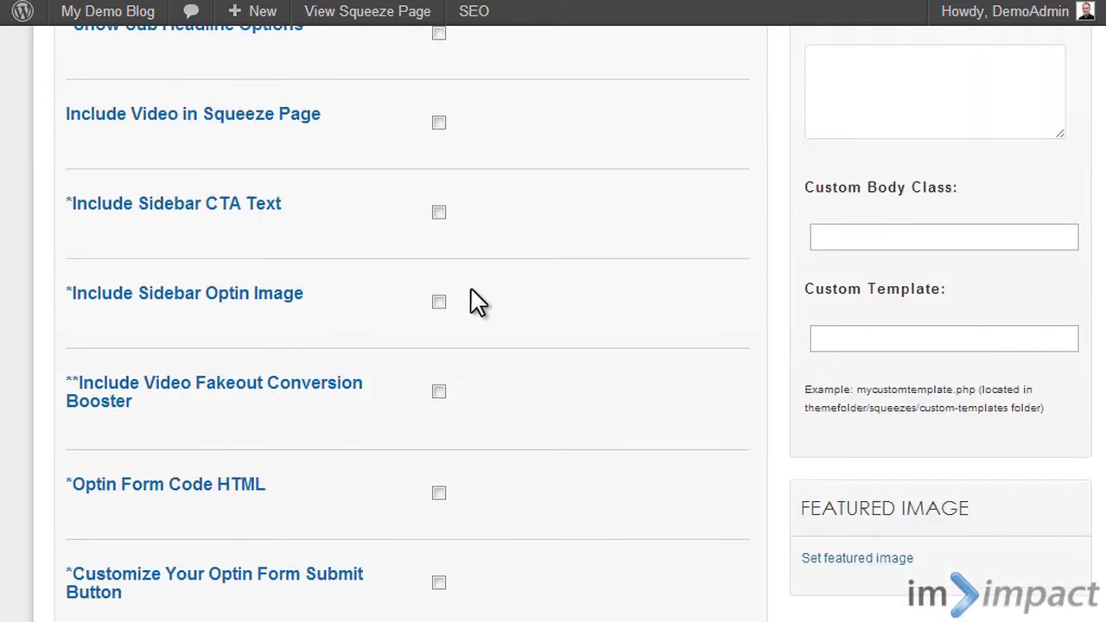
left_click(439, 304)
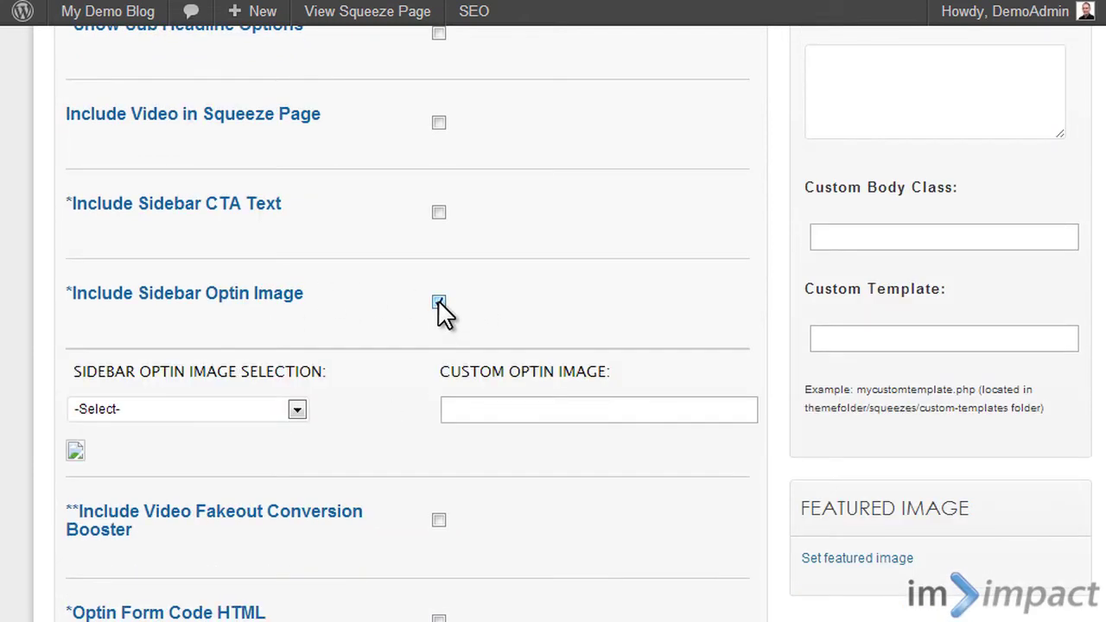
left_click(275, 409)
left_click(273, 427)
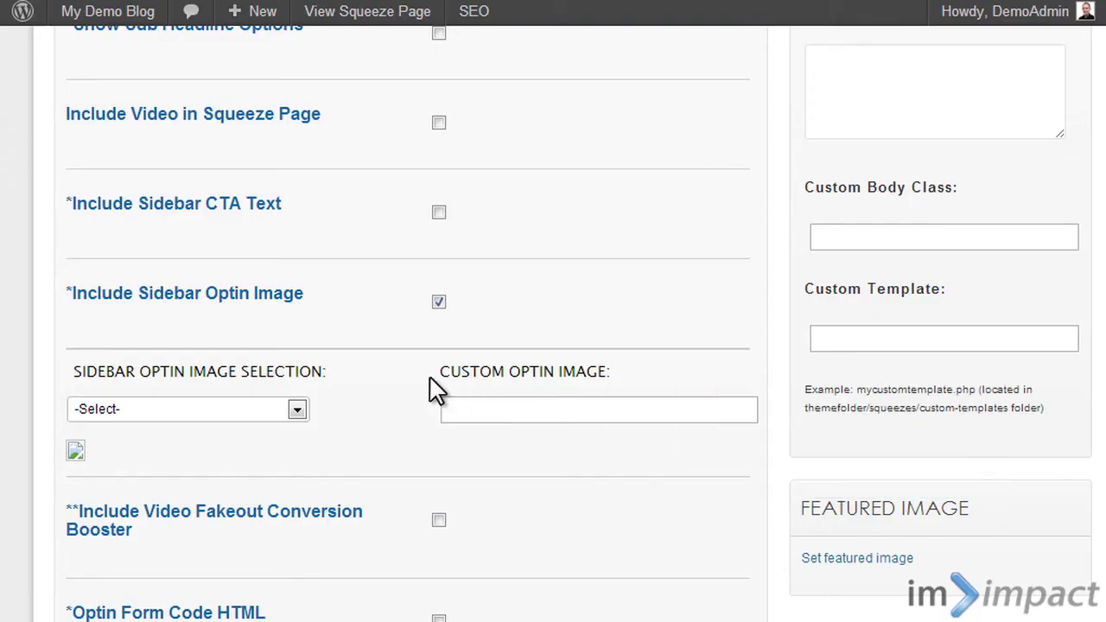
left_click(262, 408)
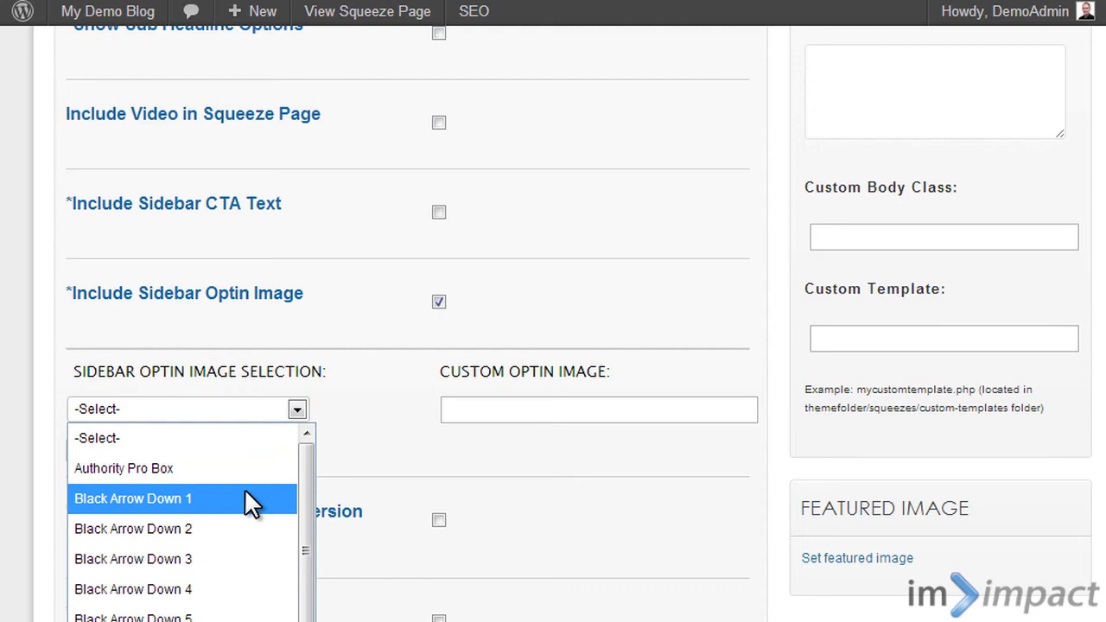
left_click(247, 590)
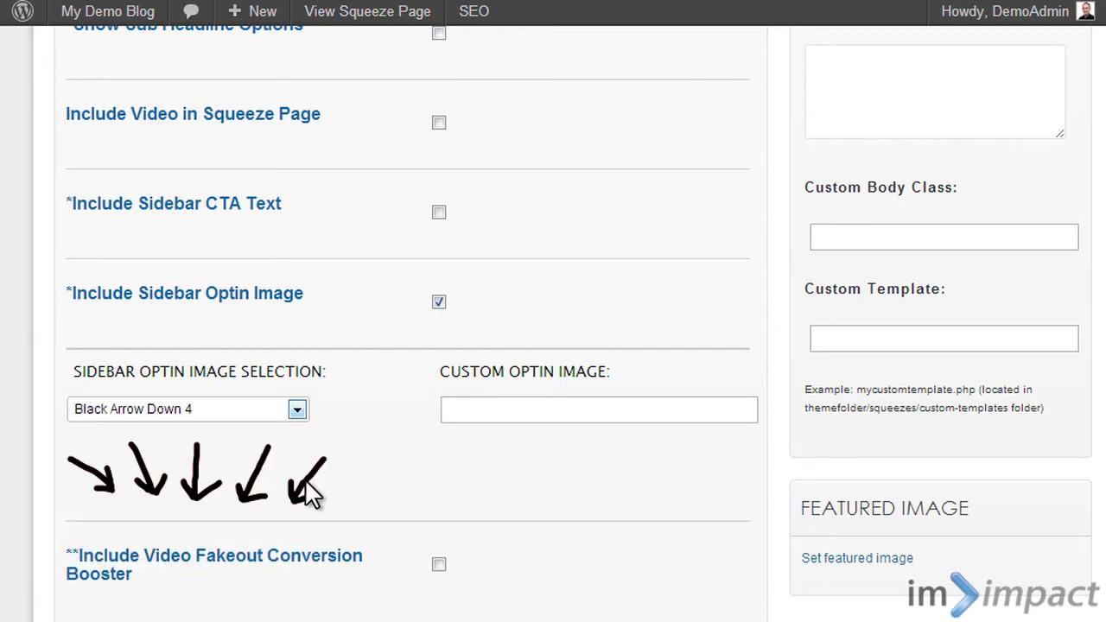
scroll(928, 302, "up", 9)
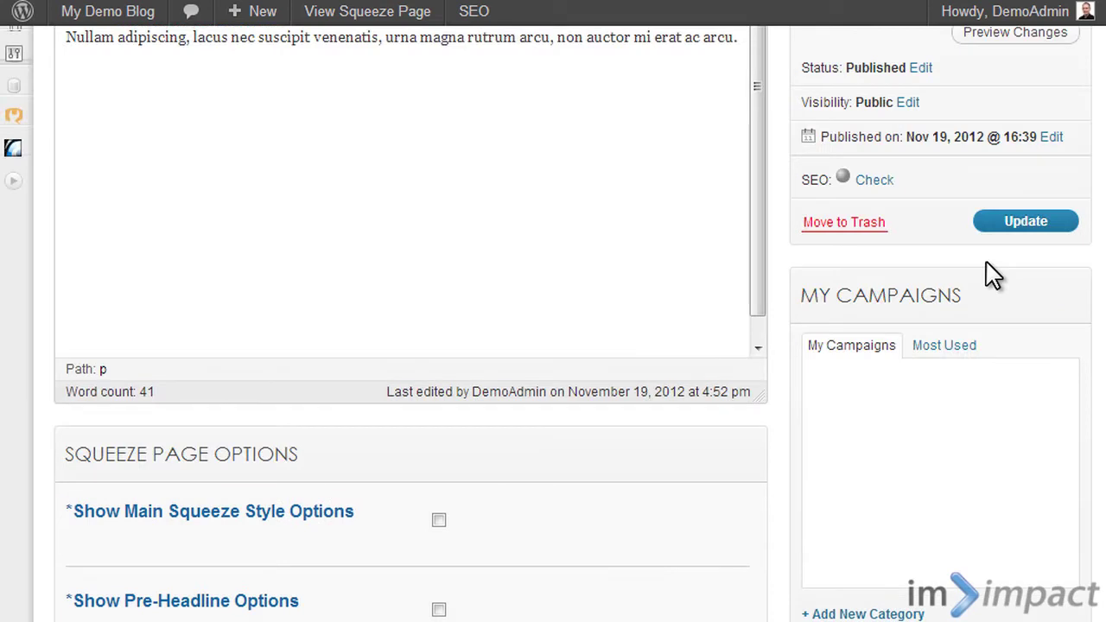
left_click(1022, 226)
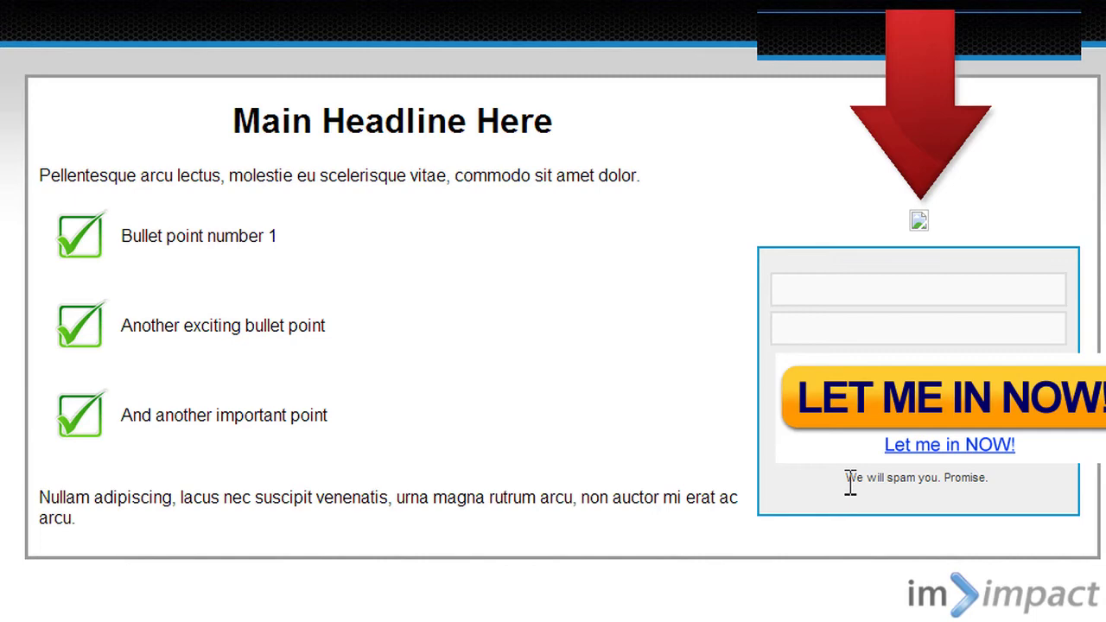
Review the spam notice below the submit button of the live squeeze page's optin form
left_click_drag(847, 478, 980, 482)
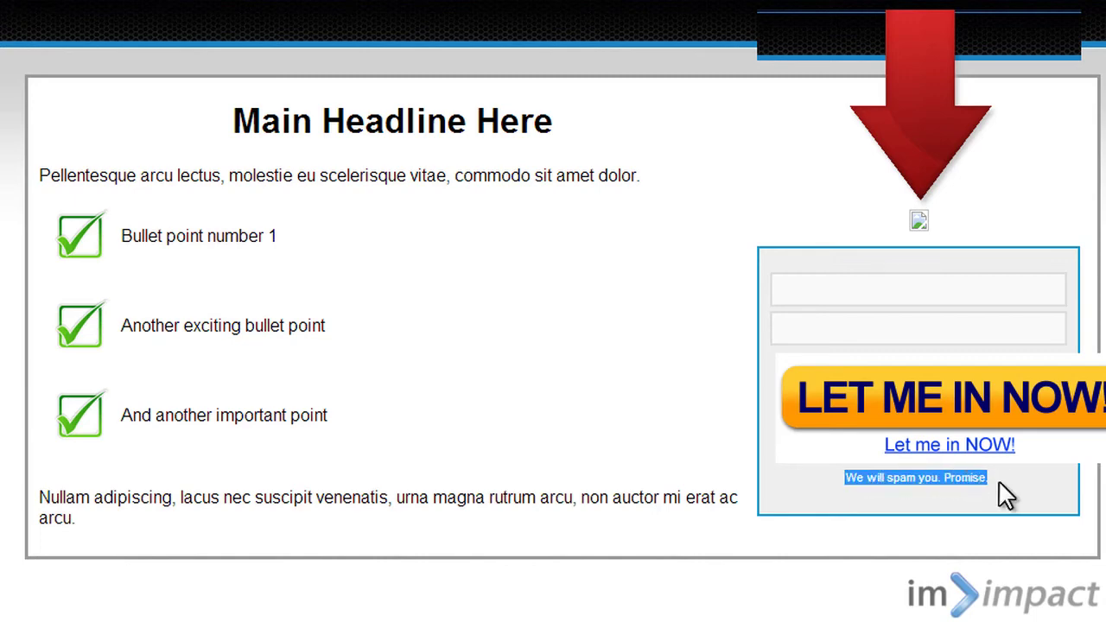
left_click(1030, 513)
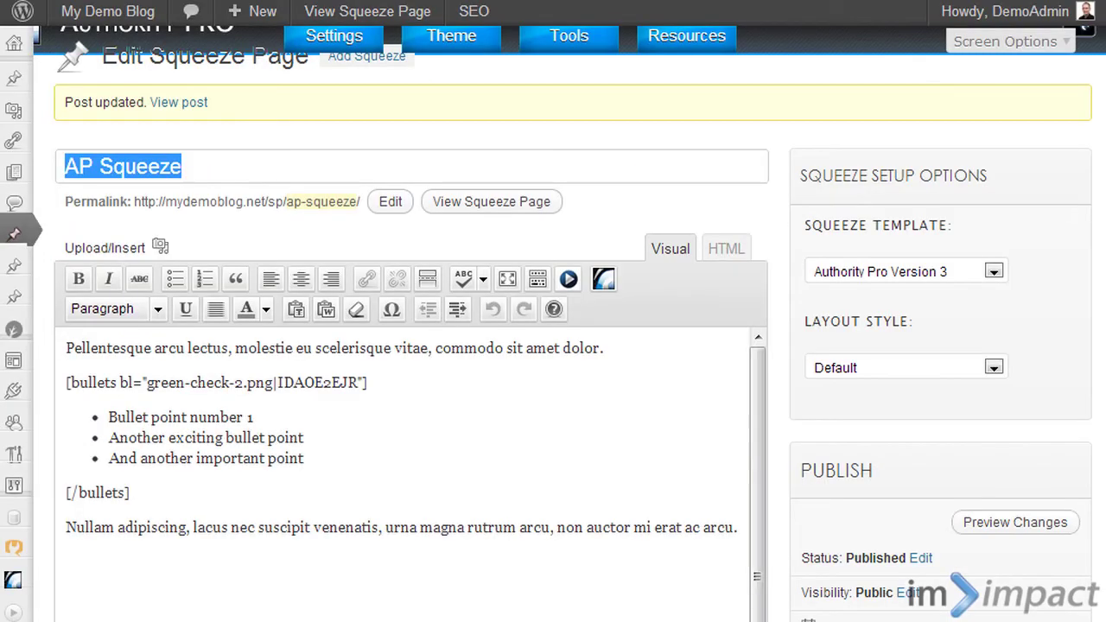
Review the AP Squeeze editor and show the list of Authority Pro tools
scroll(595, 375, "down", 5)
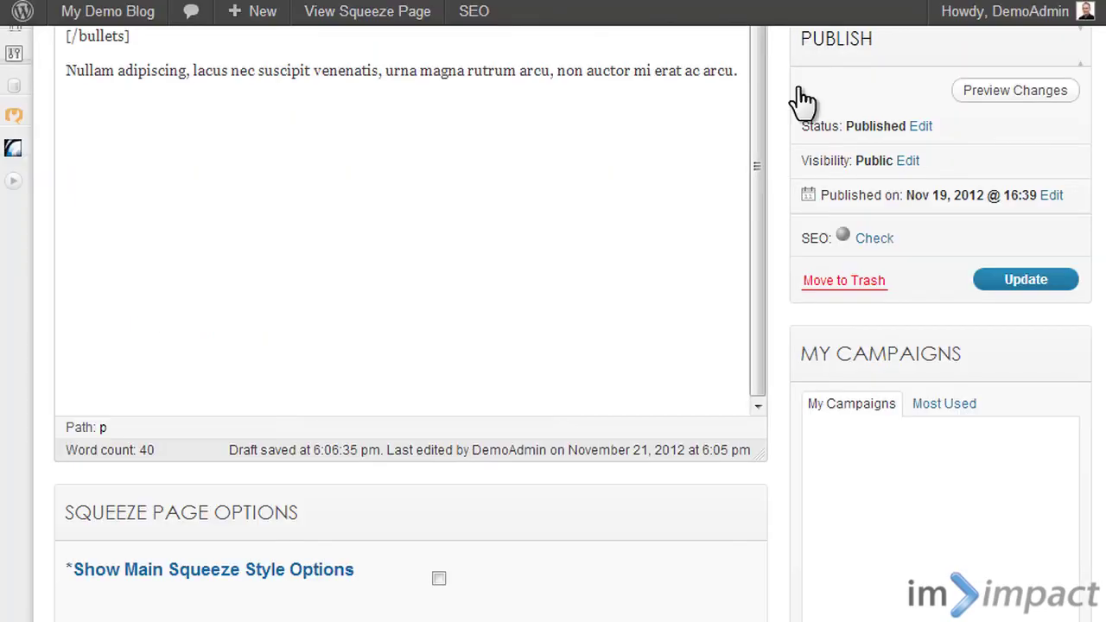
scroll(799, 172, "up", 5)
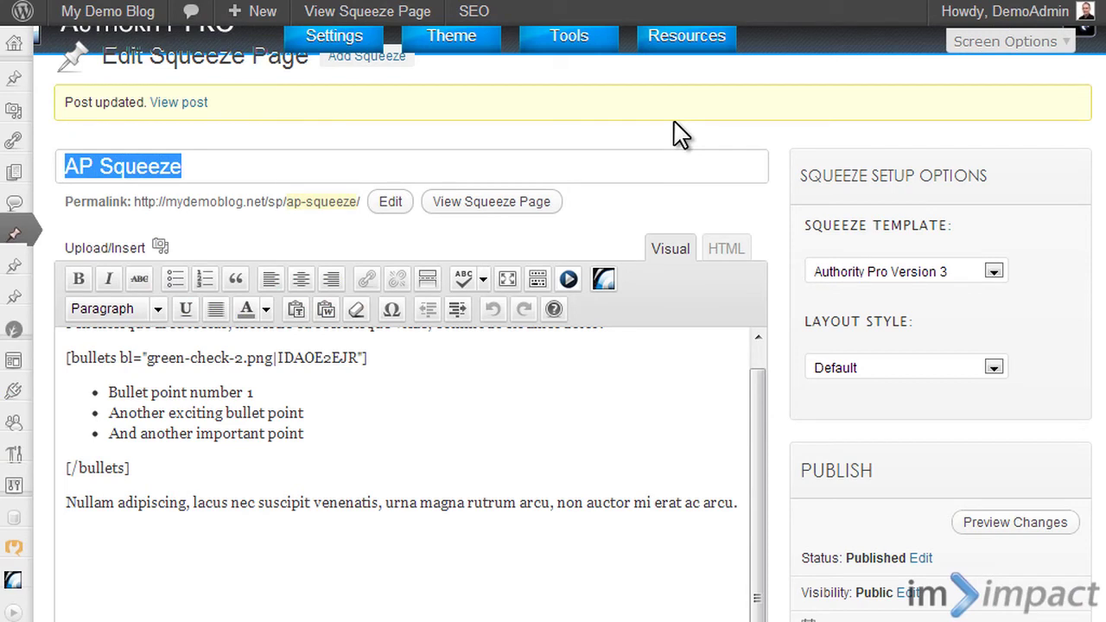
mouse_move(568, 39)
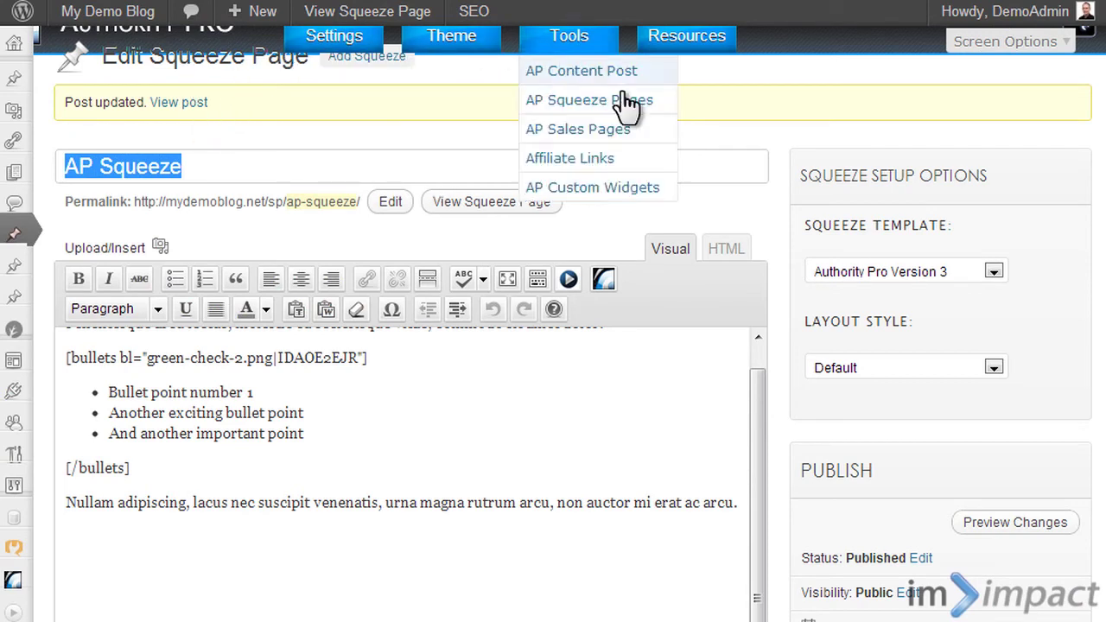